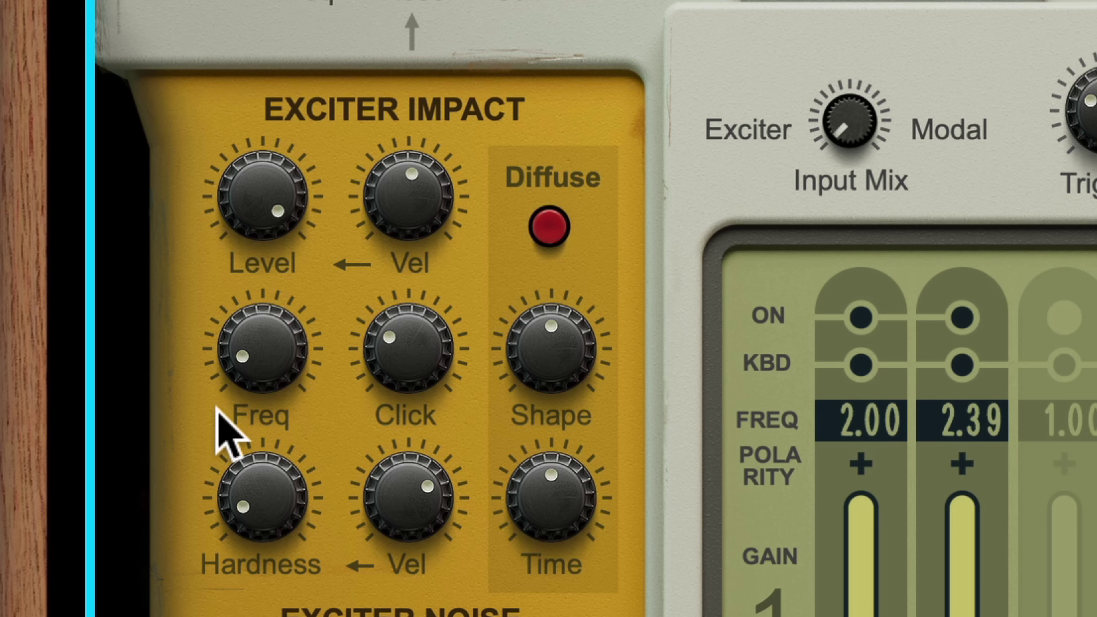
- Raise the Freq and Hardness in the Exciter Impact section
drag(282, 343, 300, 202)
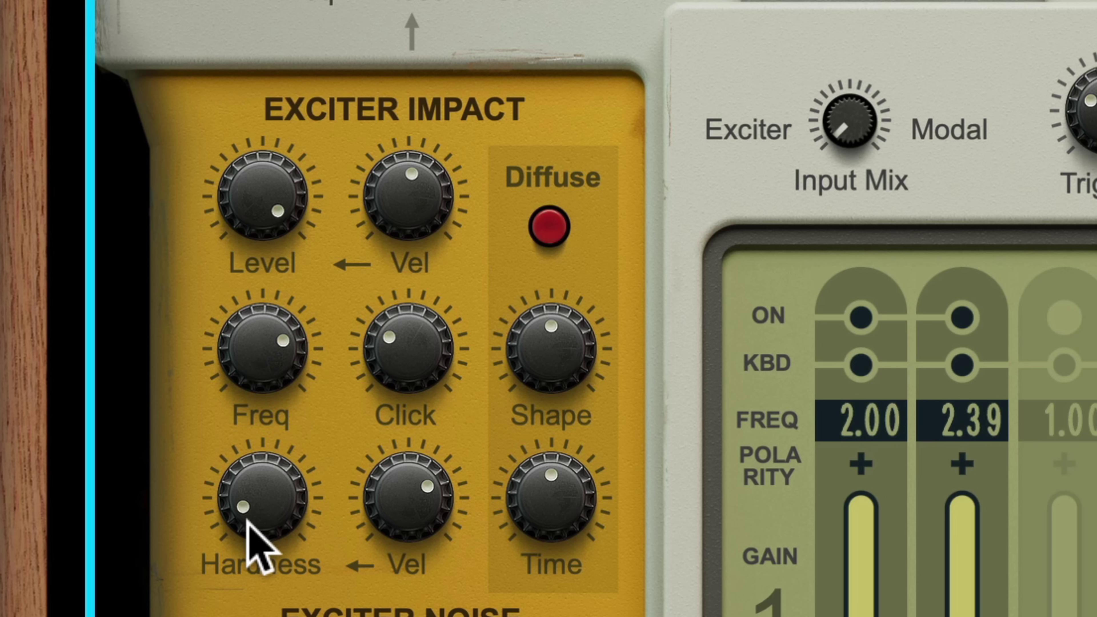
drag(248, 520, 282, 358)
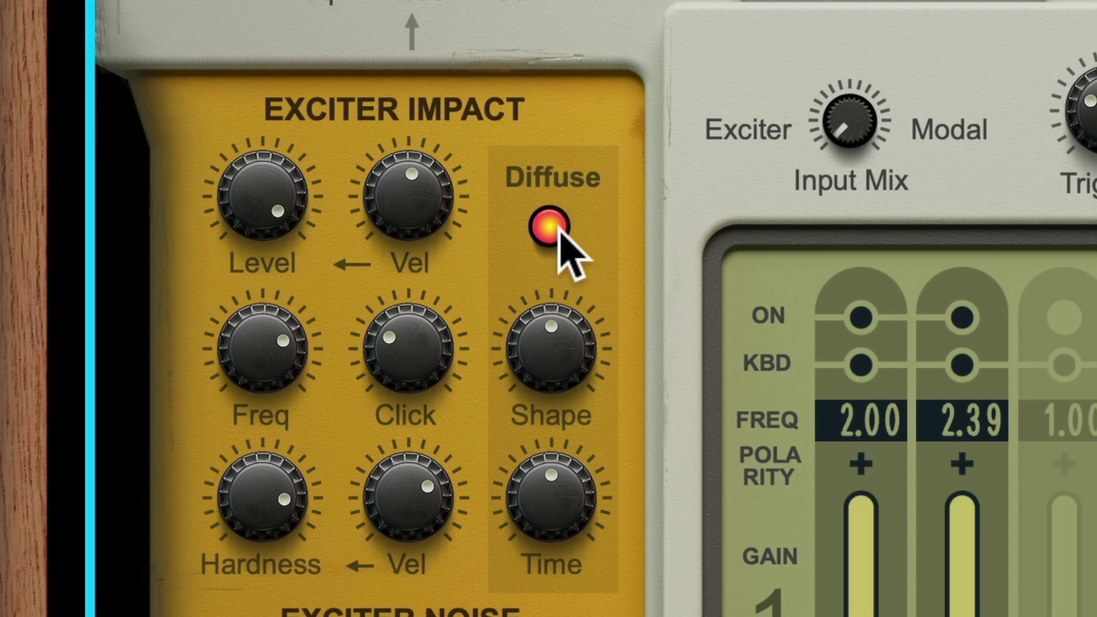
- Raise the exciter's Diffuse Time, compare the sound with Diffuse off and on, and lower Time again
drag(551, 493, 540, 382)
click(551, 216)
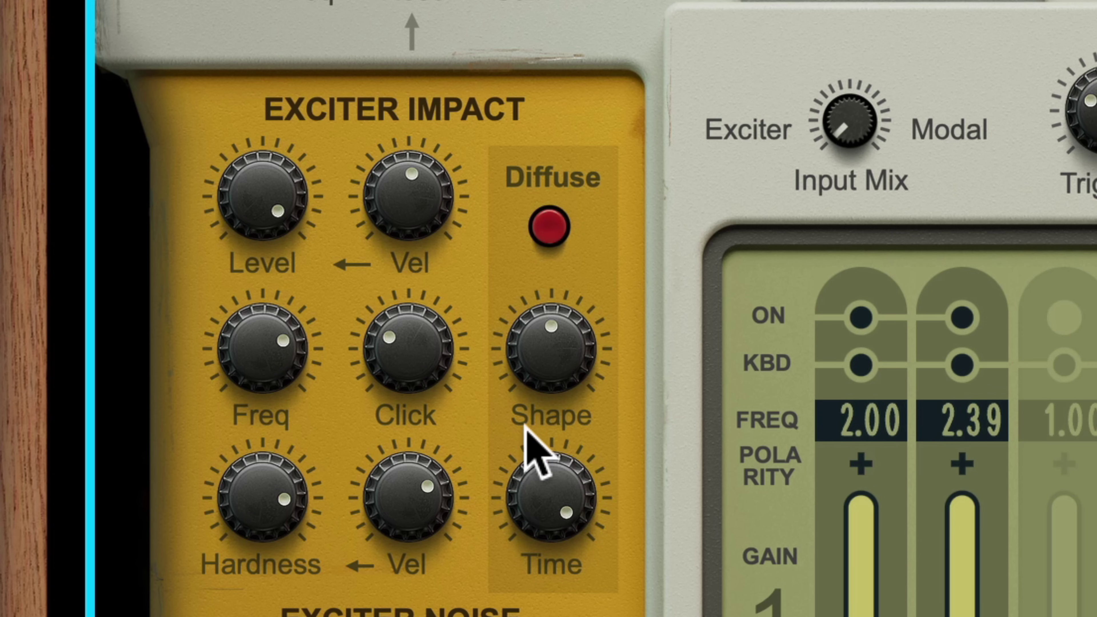
click(549, 225)
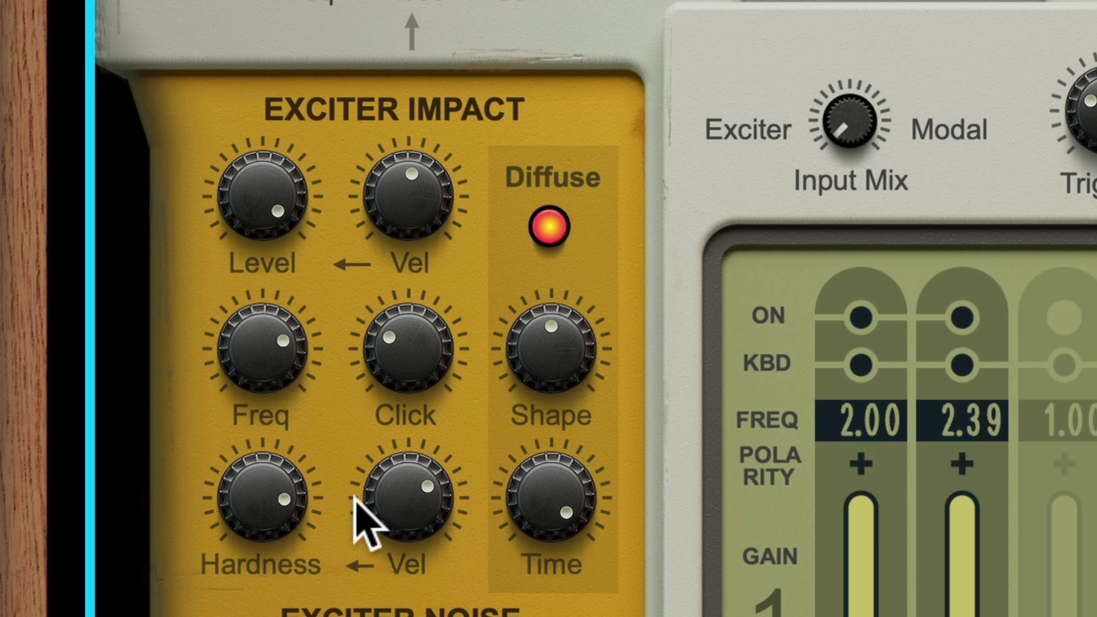
drag(566, 501, 565, 543)
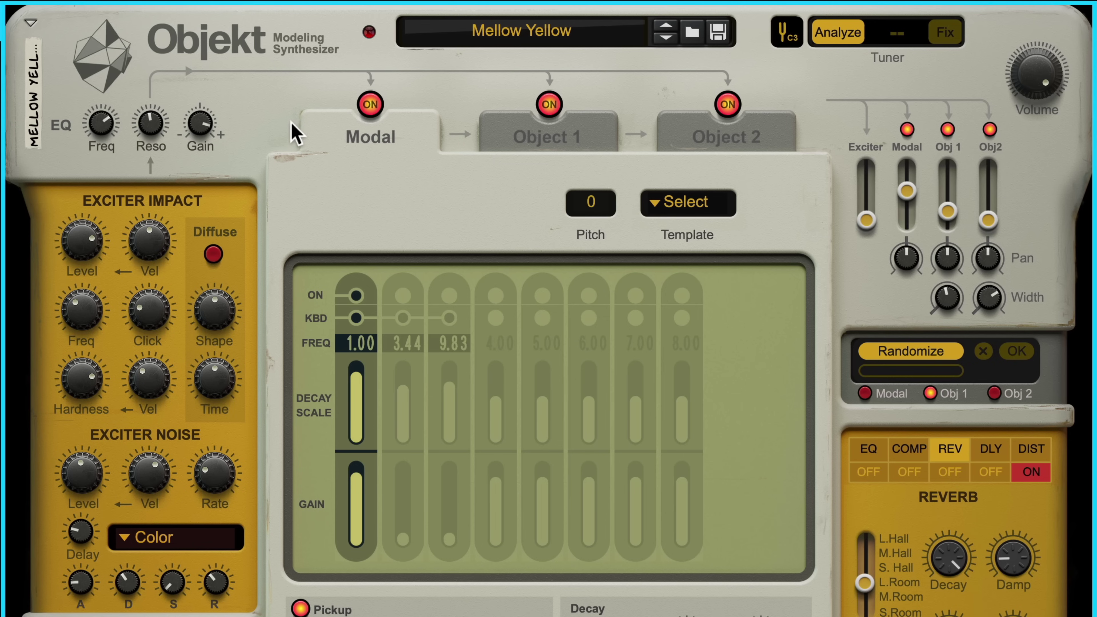
- View the Object 1 settings, followed by the Object 2 settings, of the Mellow Yellow patch
click(517, 142)
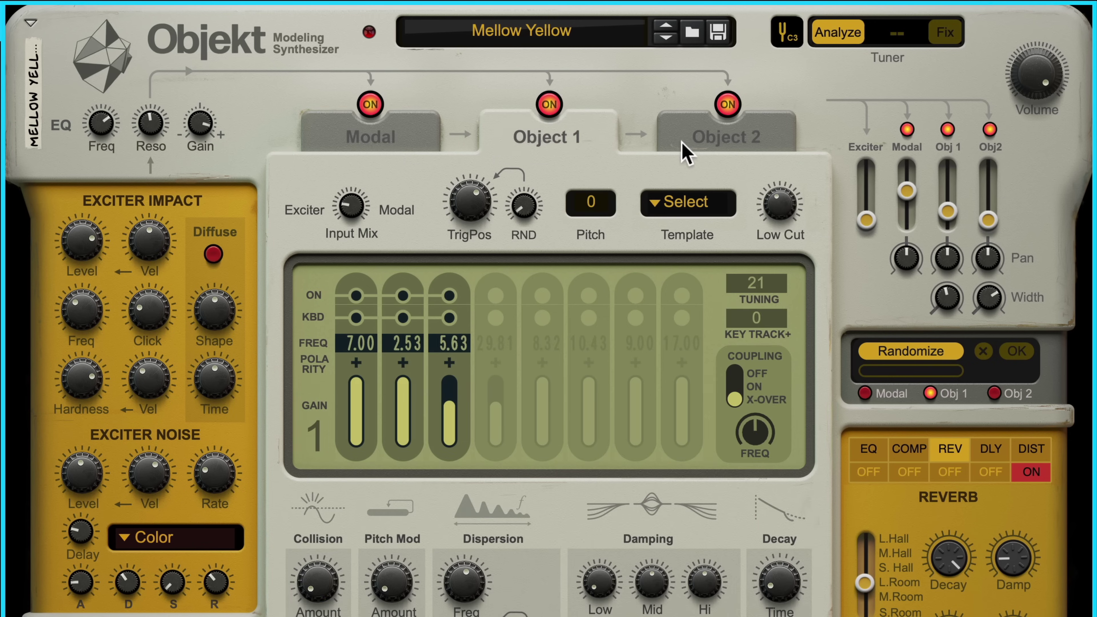
click(691, 147)
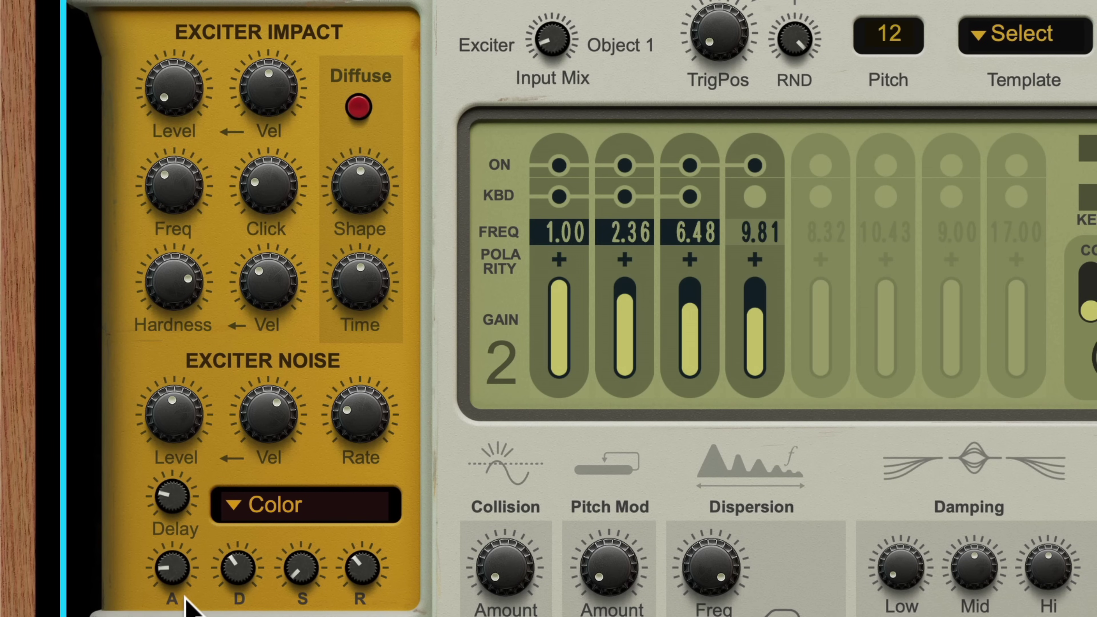
- Set the Exciter Noise type to White
click(326, 509)
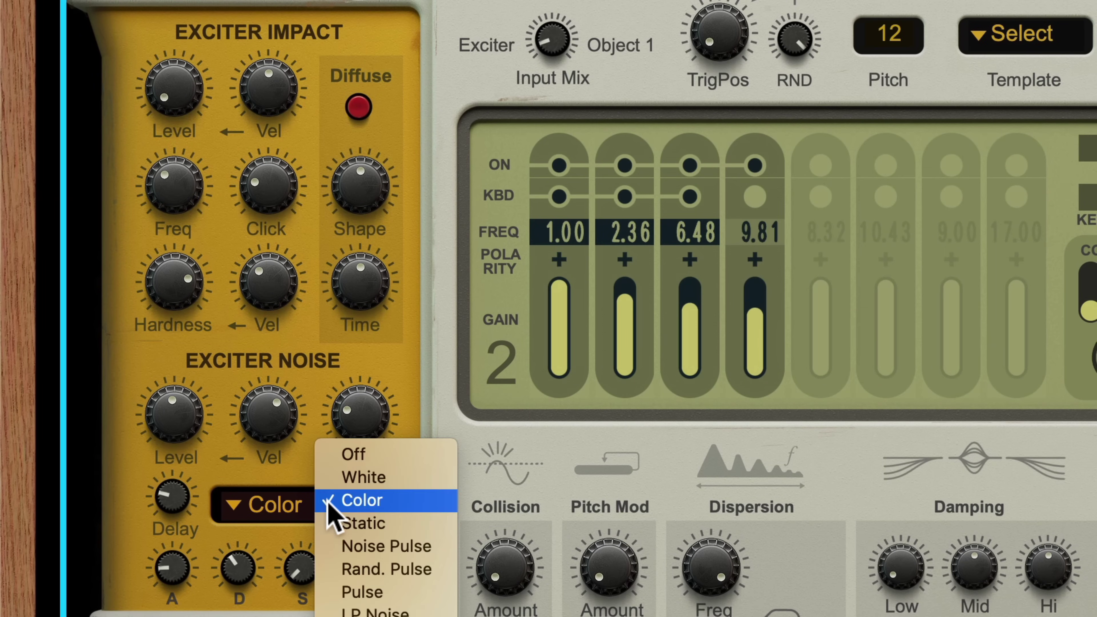
click(404, 482)
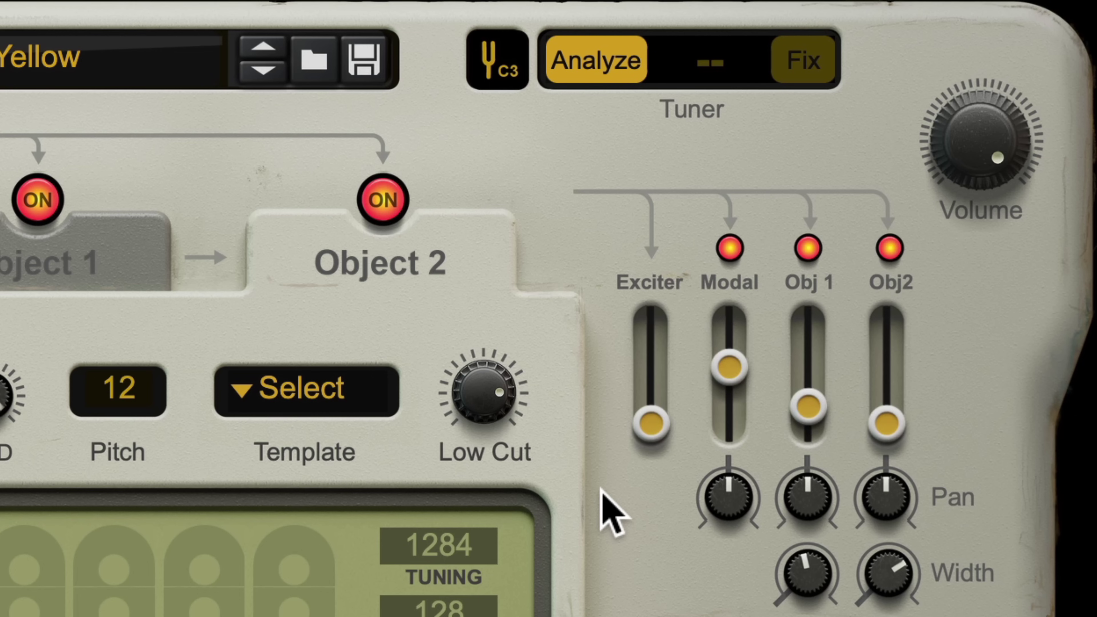
- Isolate the exciter by switching off Modal, Obj 1 and Obj2 in the mixer section and raising the Exciter level
click(729, 247)
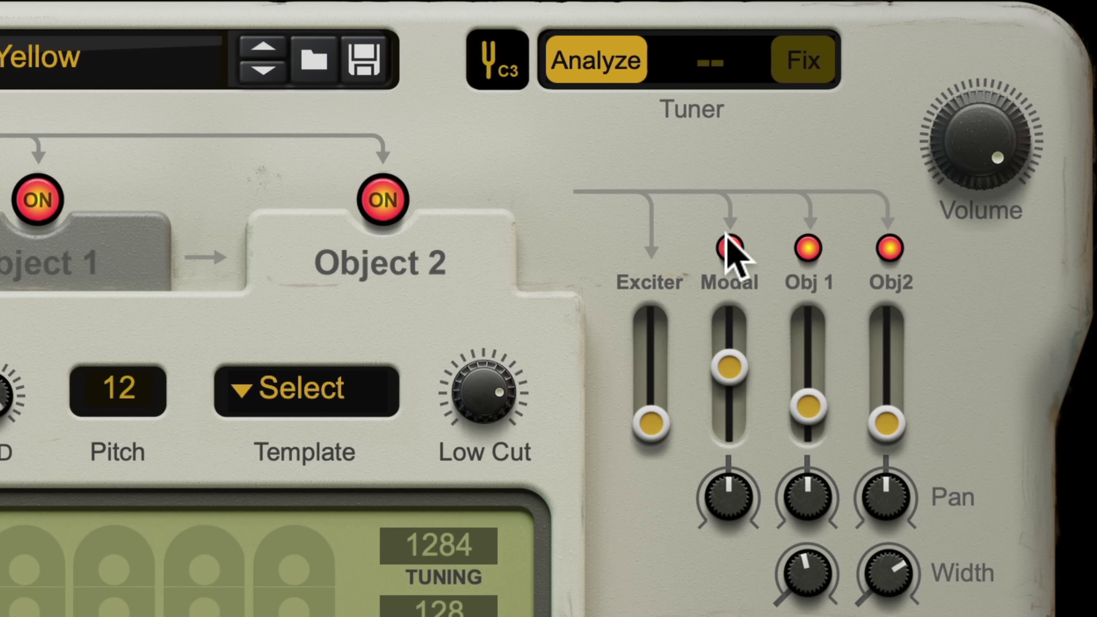
click(807, 248)
click(890, 248)
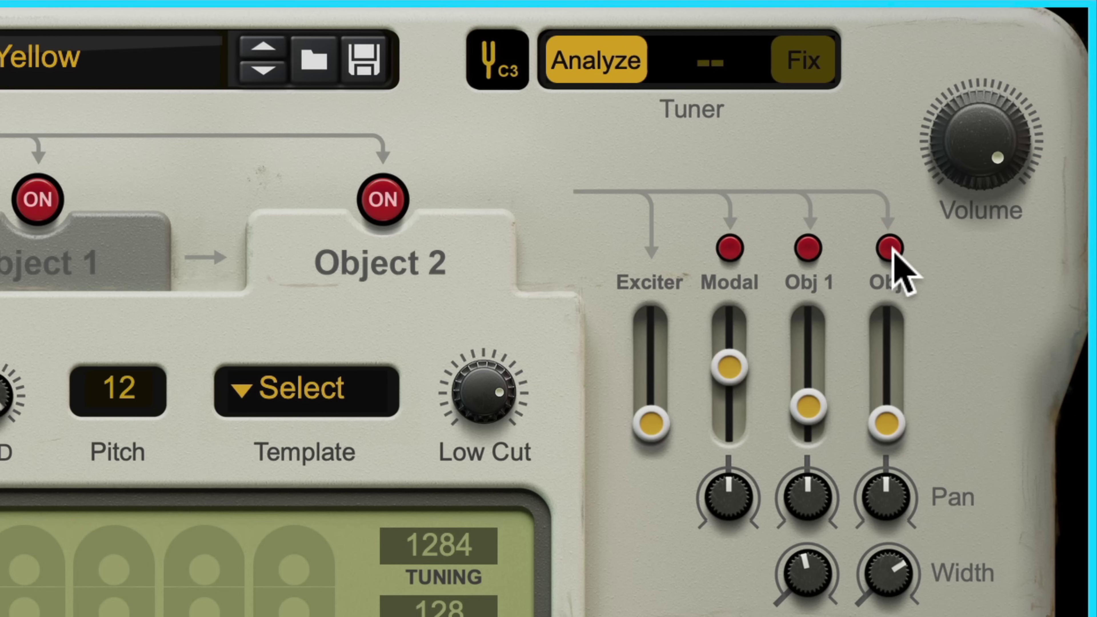
drag(638, 435, 665, 356)
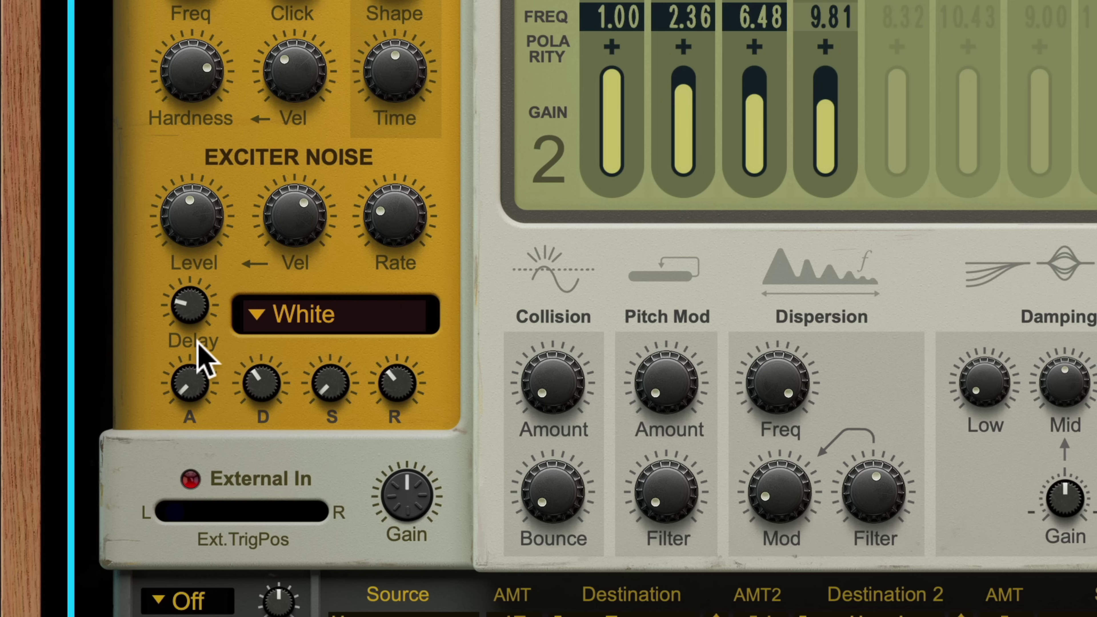
- Set the Exciter Noise Delay to its minimum and raise the envelope's decay and sustain
drag(190, 306, 272, 416)
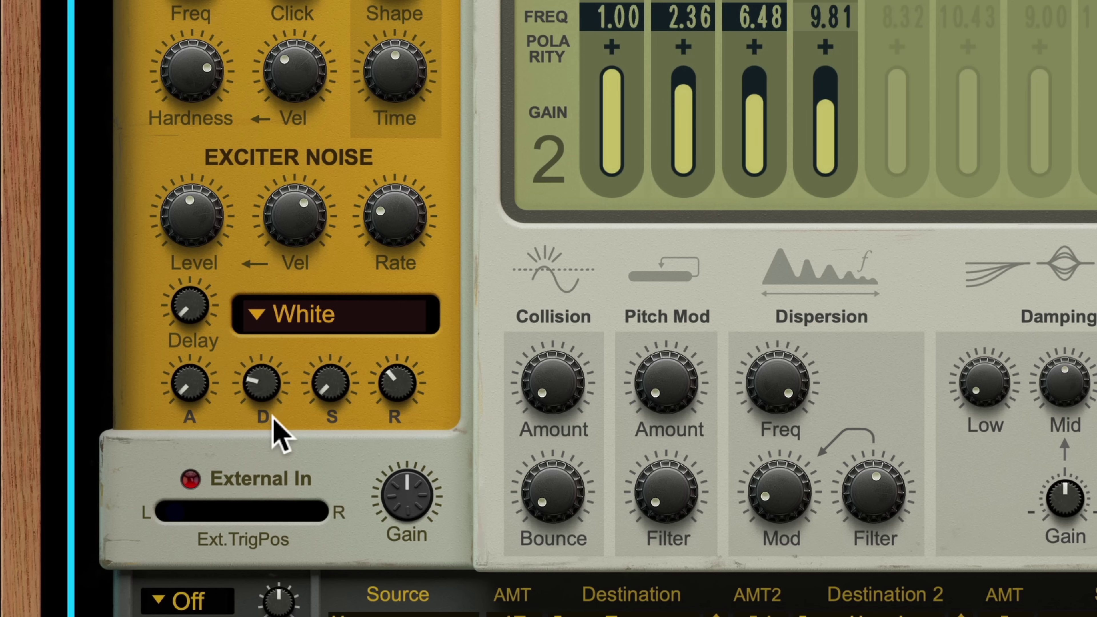
drag(330, 392, 328, 369)
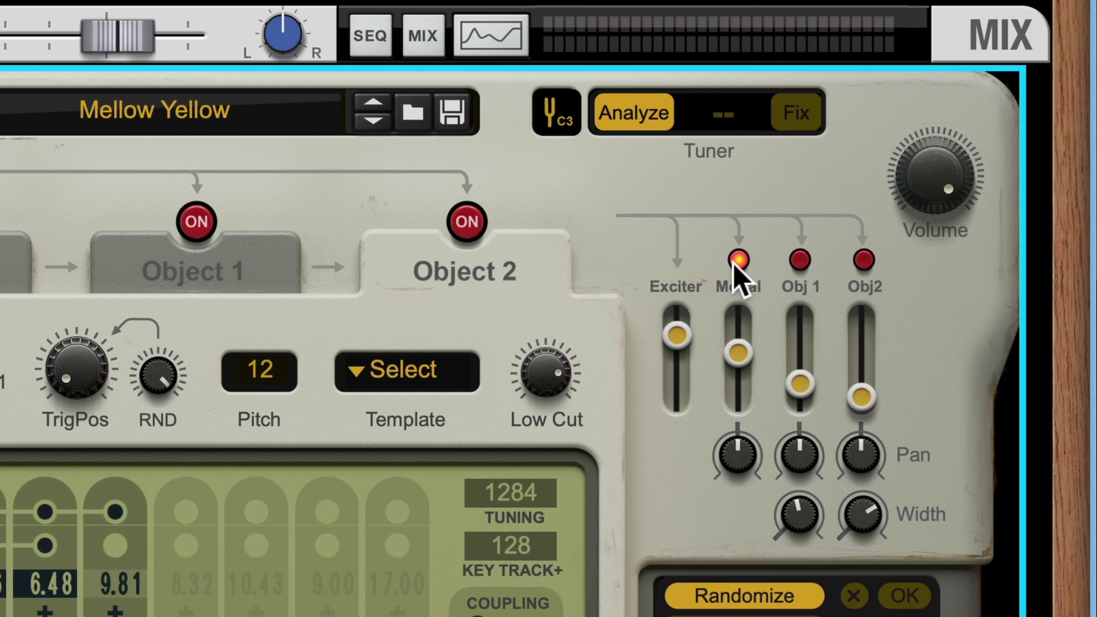
- Switch Obj 1 and Obj2 back on in the mixer section
click(800, 260)
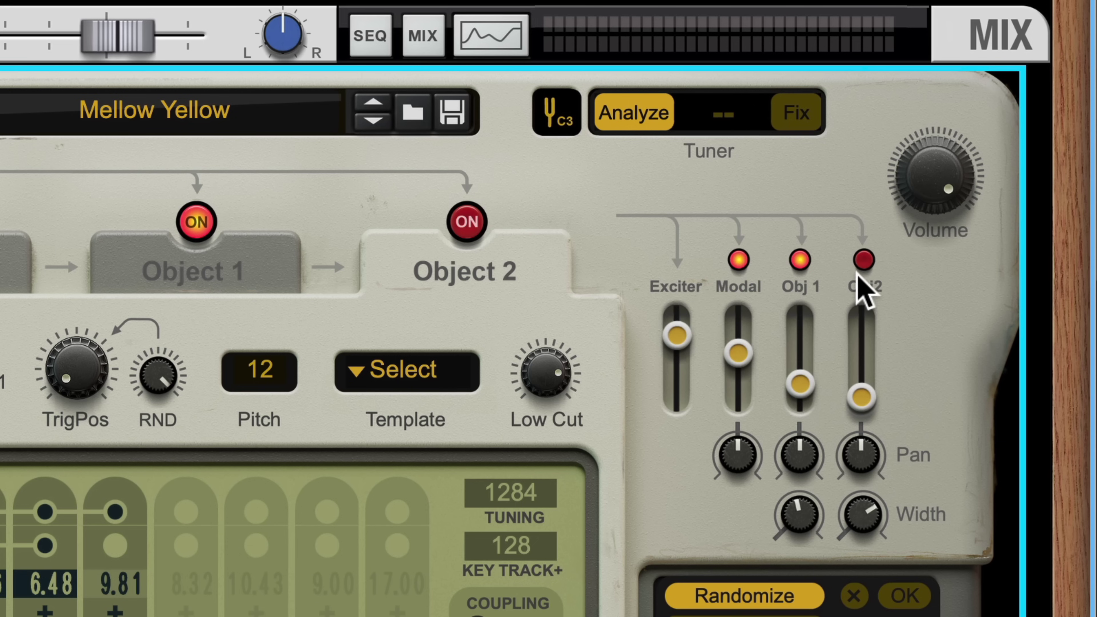
click(863, 261)
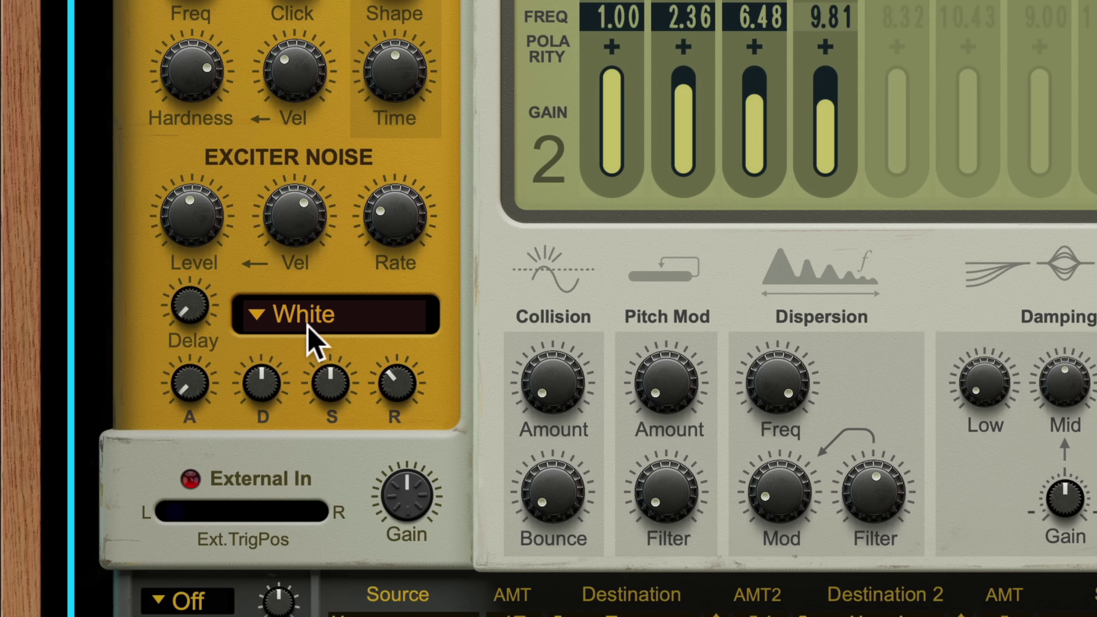
- Try the Static noise type for the exciter, change it to Rand. Pulse, and adjust the noise Rate
click(313, 336)
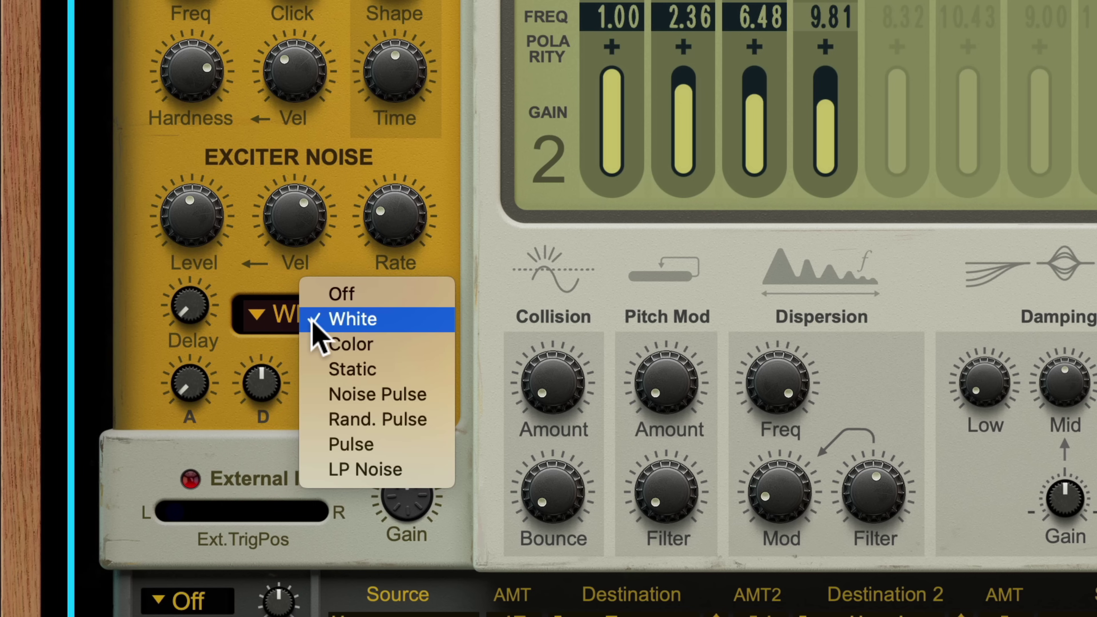
click(406, 370)
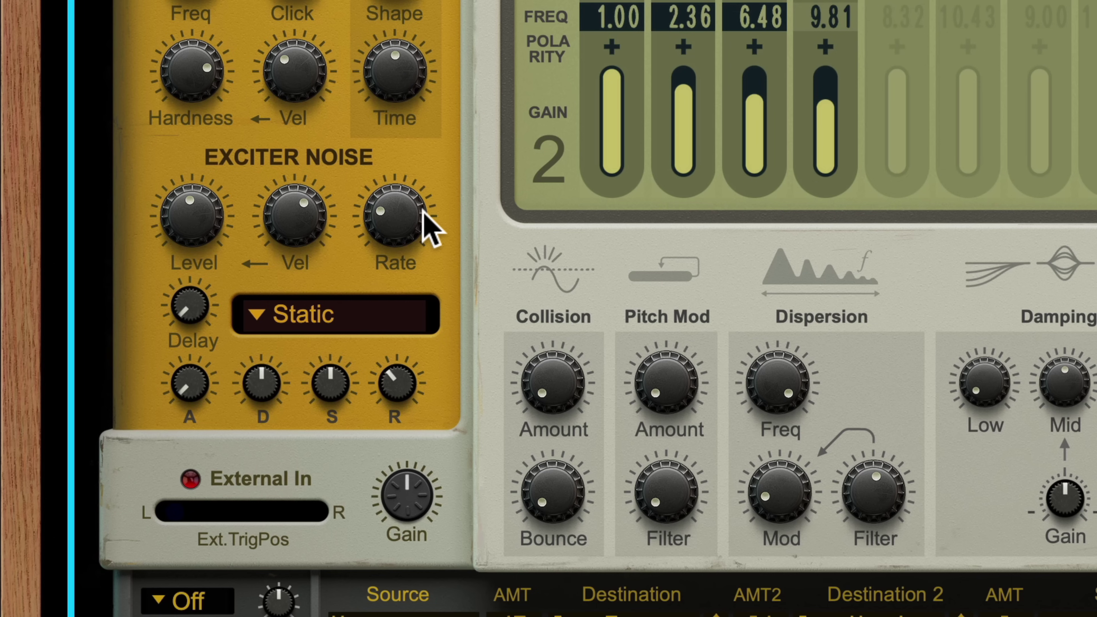
click(336, 318)
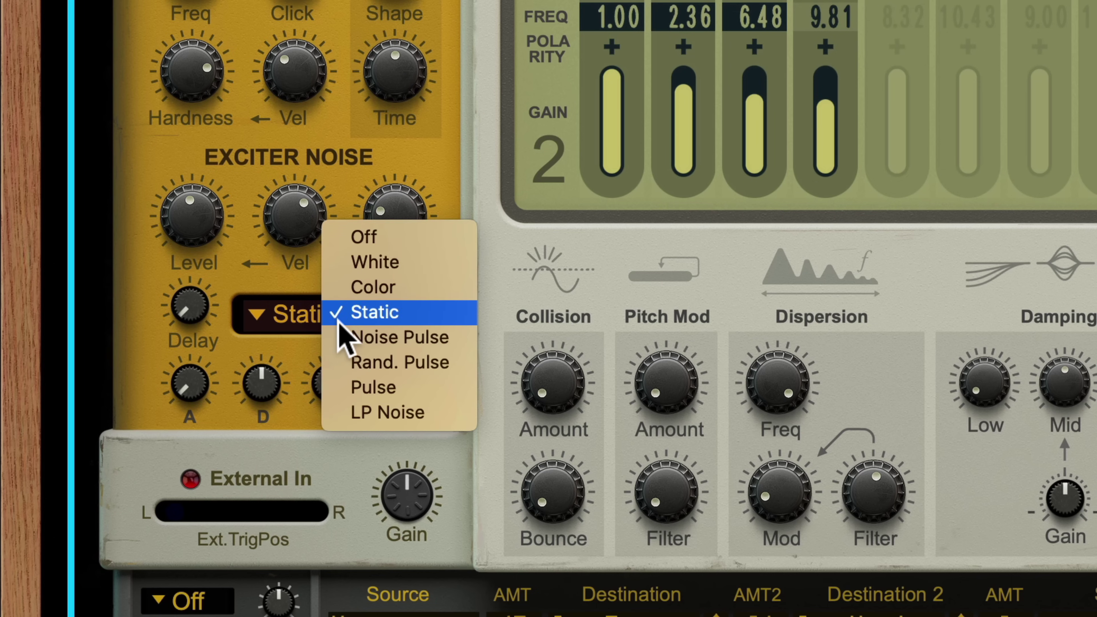
click(338, 365)
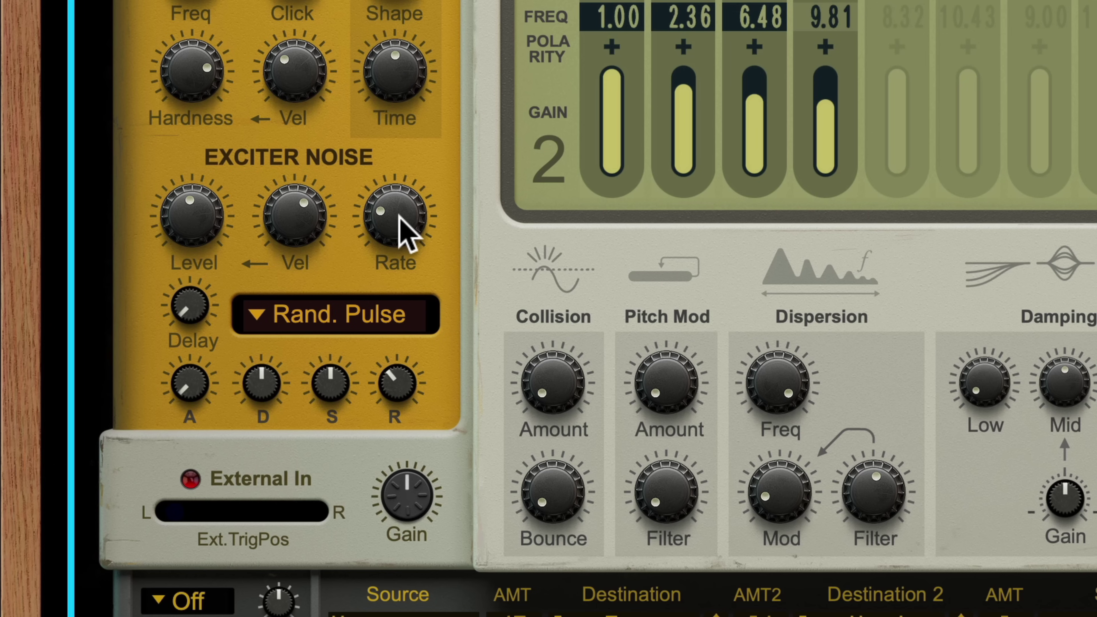
drag(394, 228, 399, 242)
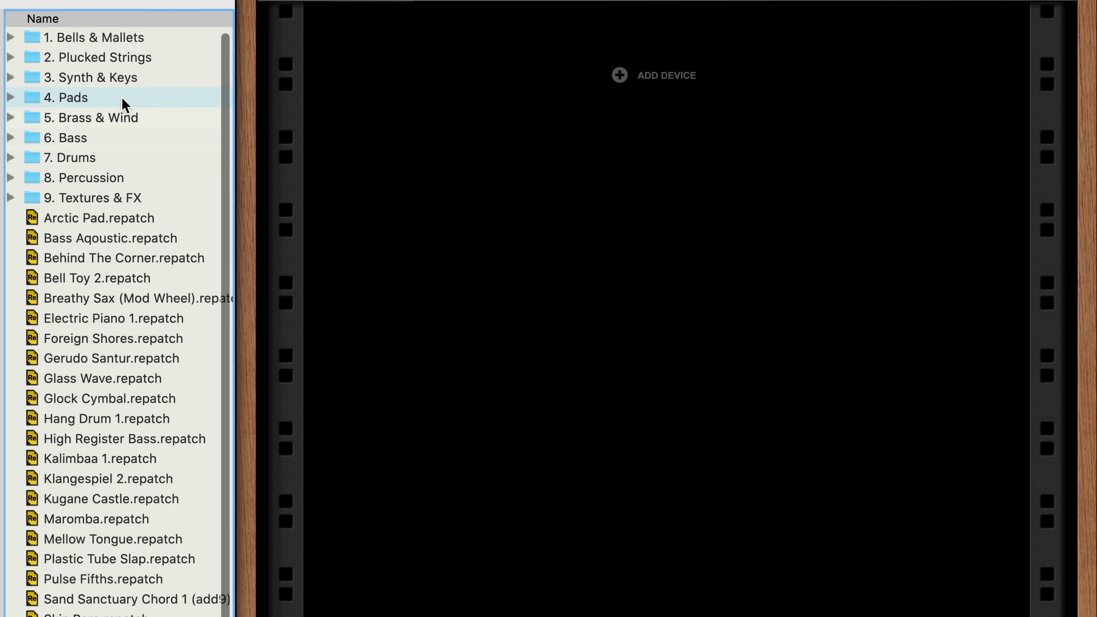
- Add the Prepared Piano patch from the 3. Synth & Keys folder to the empty rack as a new device
double_click(117, 79)
drag(226, 114, 218, 385)
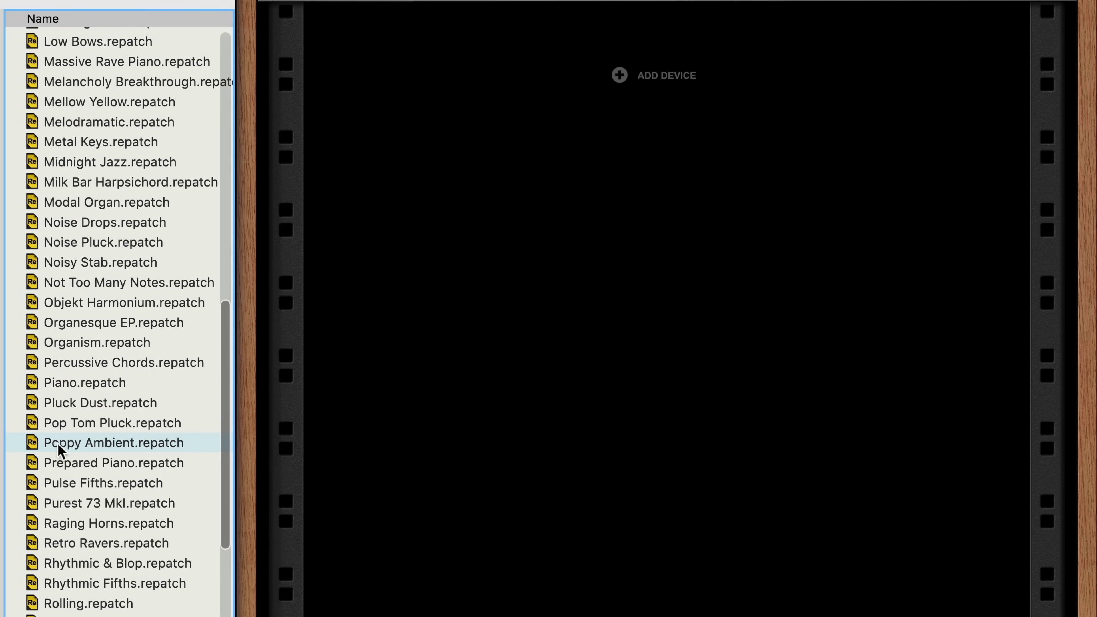
drag(58, 466, 463, 235)
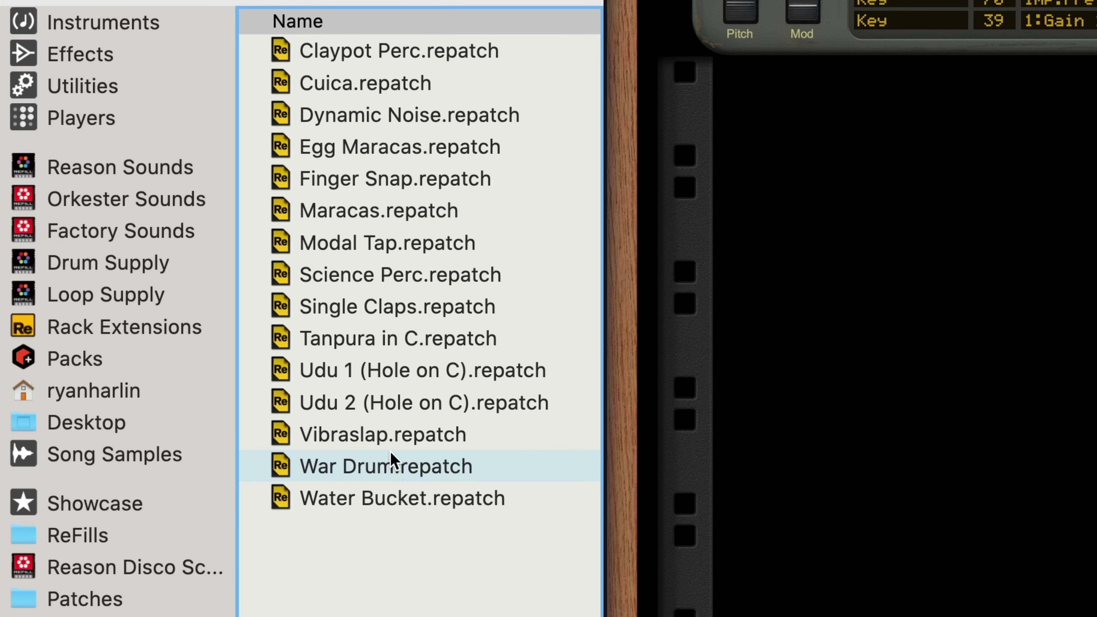
- Add the War Drum patch to the empty rack space as a new device
click(392, 465)
drag(392, 465, 816, 452)
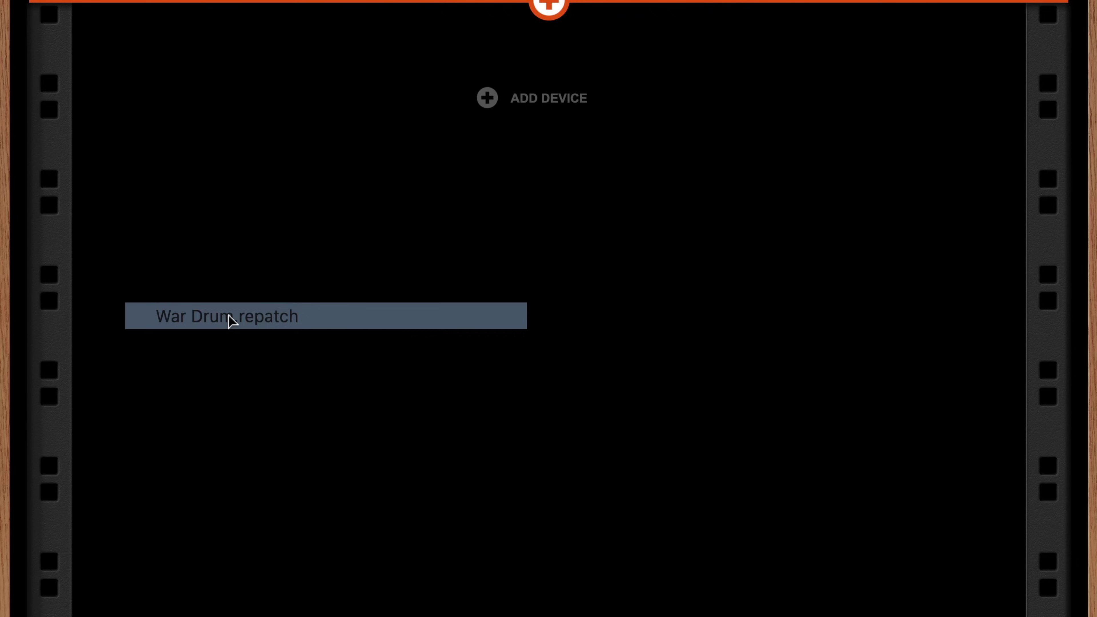
drag(229, 315, 229, 315)
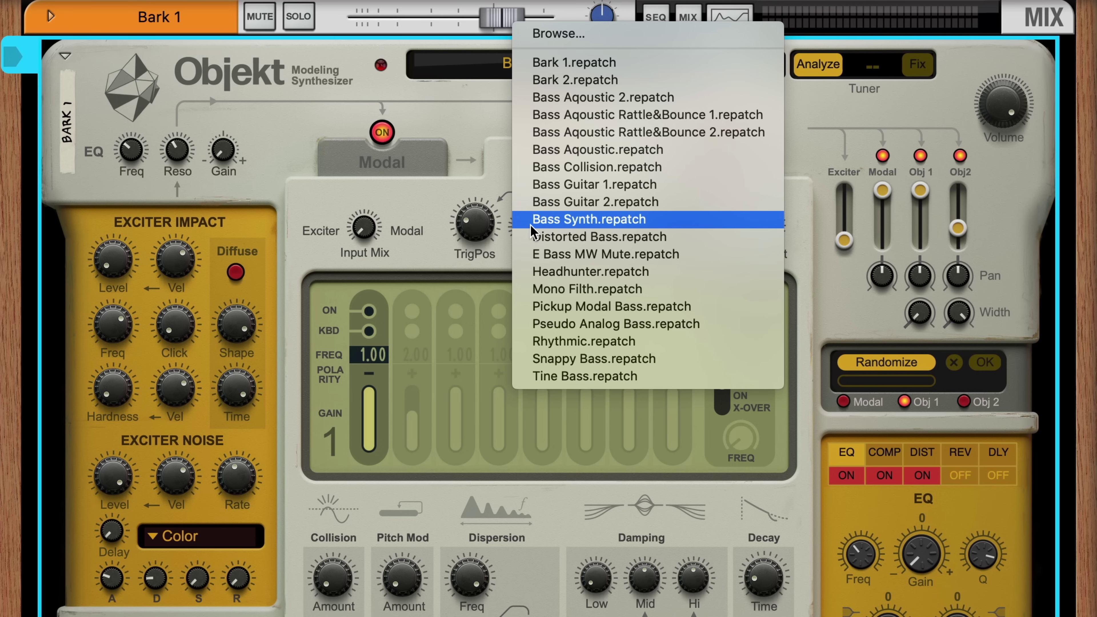
- Replace the Bark 1 patch with Bass Synth from the Objekt patch list
click(531, 223)
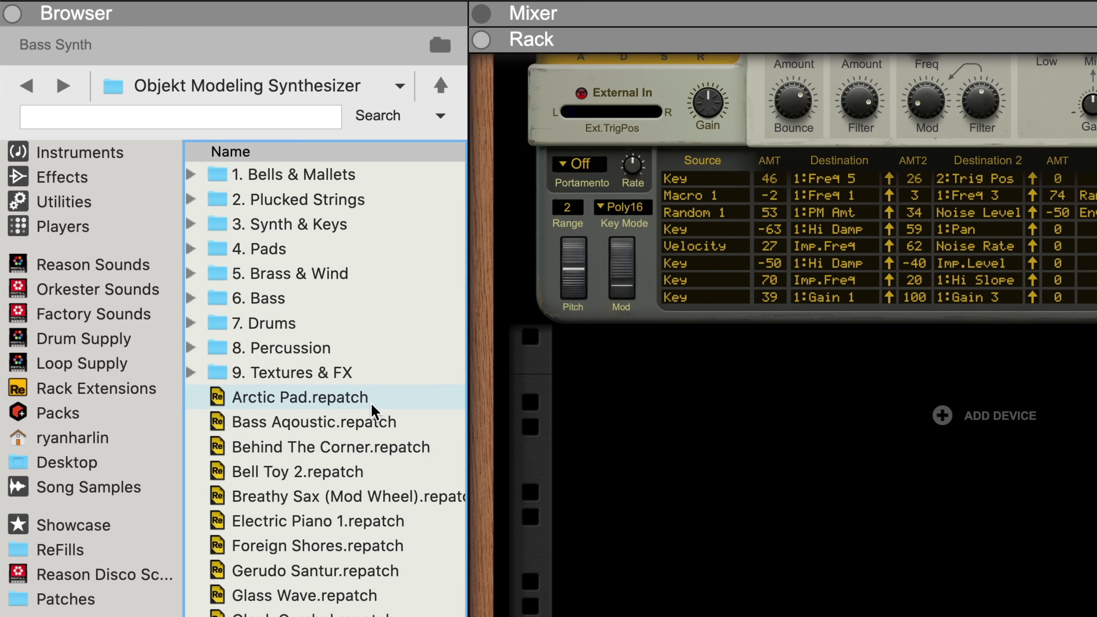
- Add the French Horns 2 (Mod Wheel) patch from the 5. Brass & Wind folder to the empty rack space
double_click(291, 279)
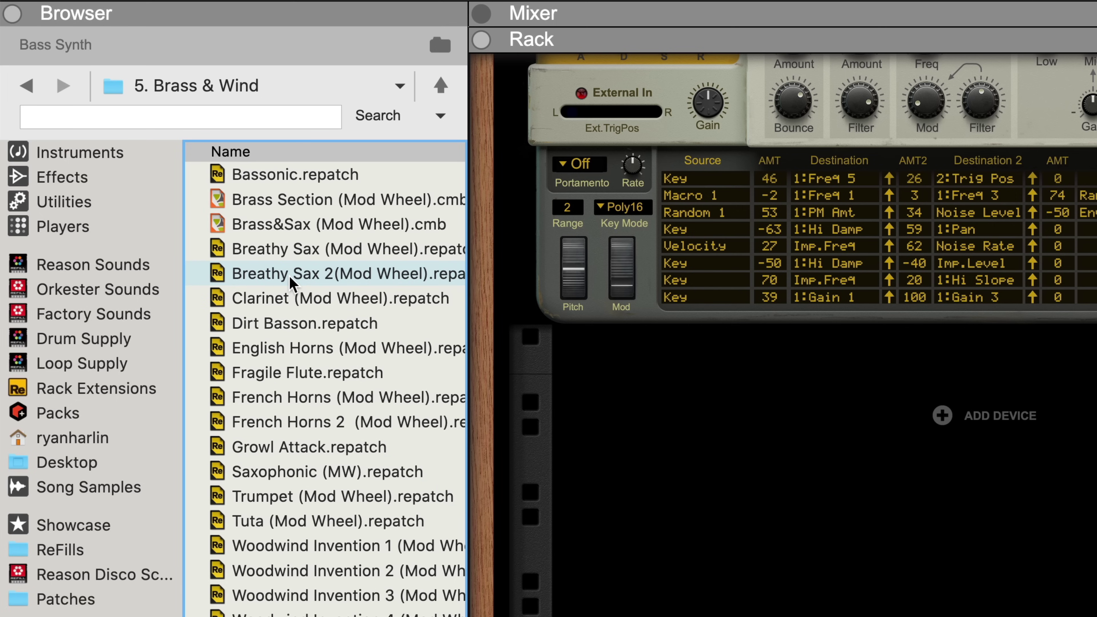
click(273, 421)
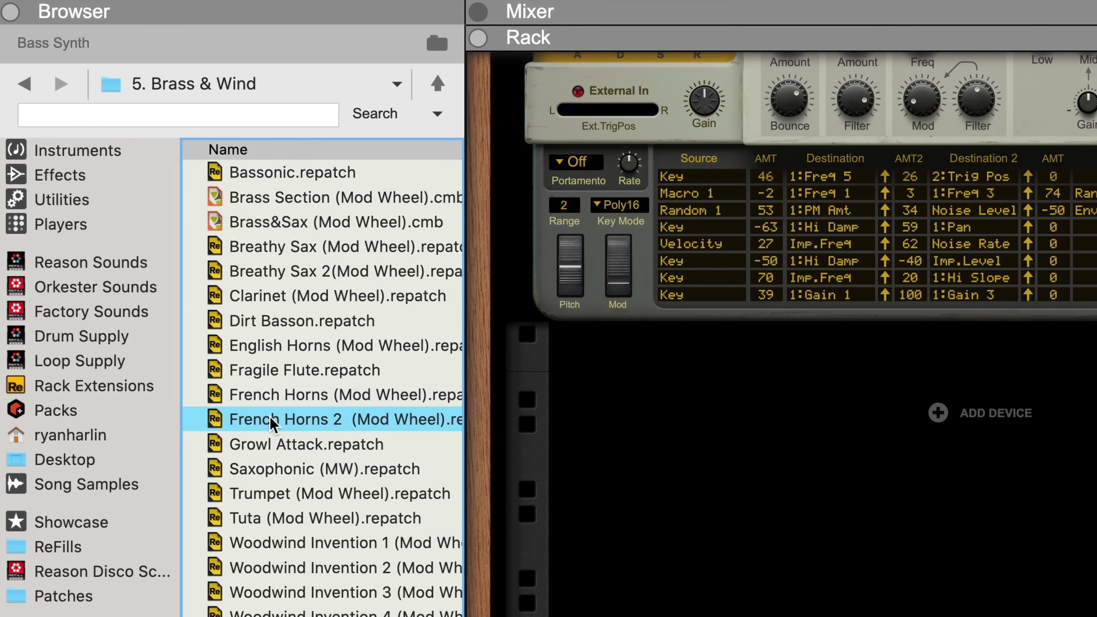
drag(273, 423, 795, 539)
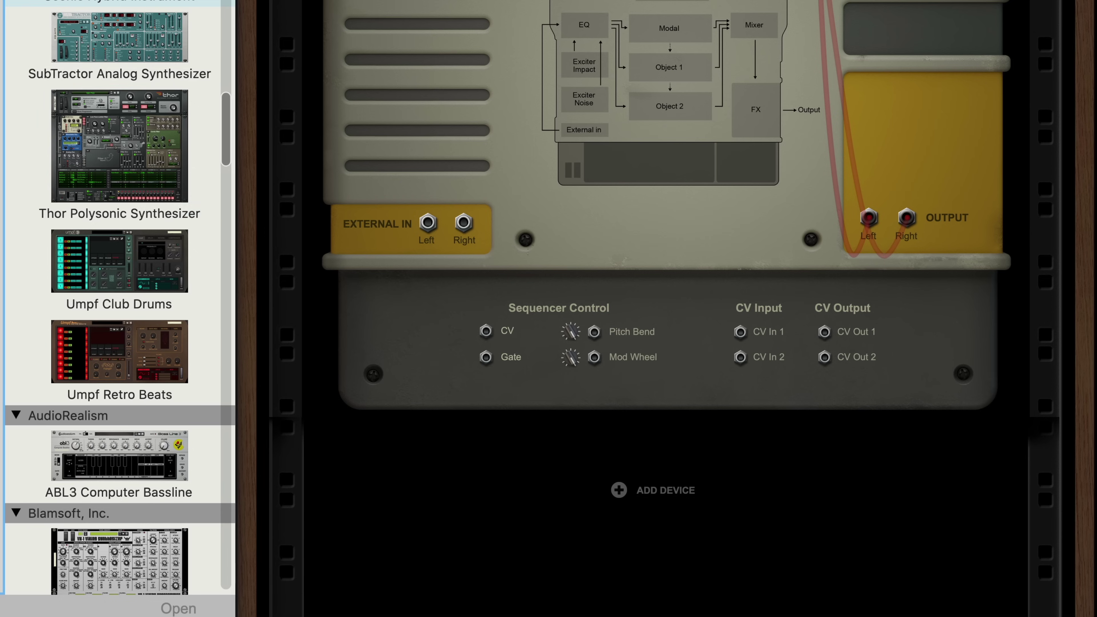
- Add a Thor Polysonic Synthesizer below Objekt and cable its 1 Mono/Left output to Objekt's left External In
drag(130, 164, 381, 491)
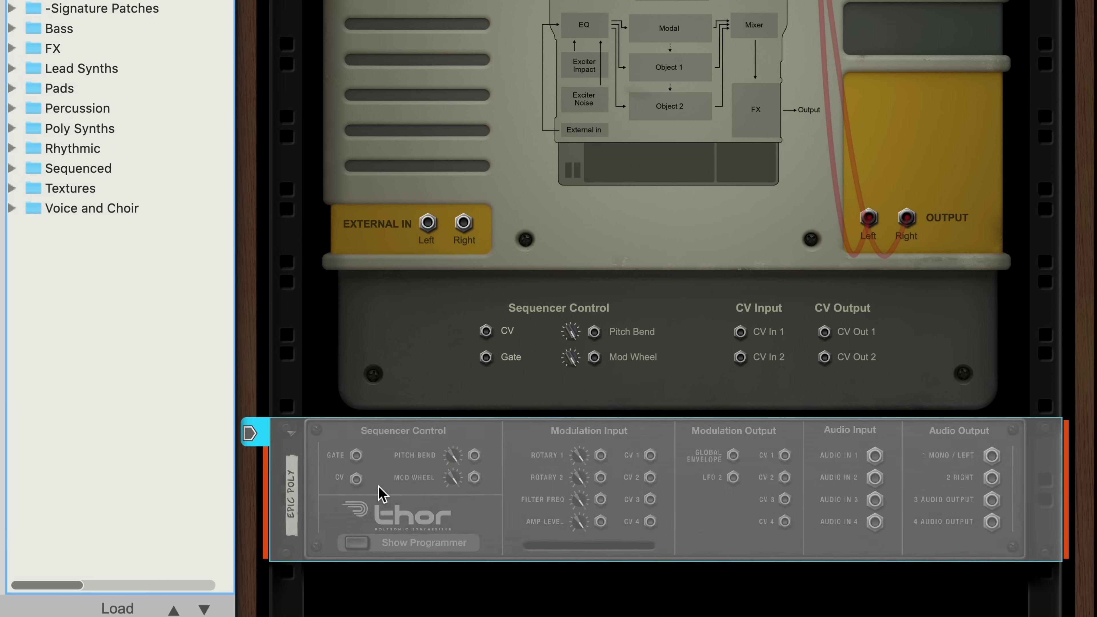
drag(991, 455, 435, 234)
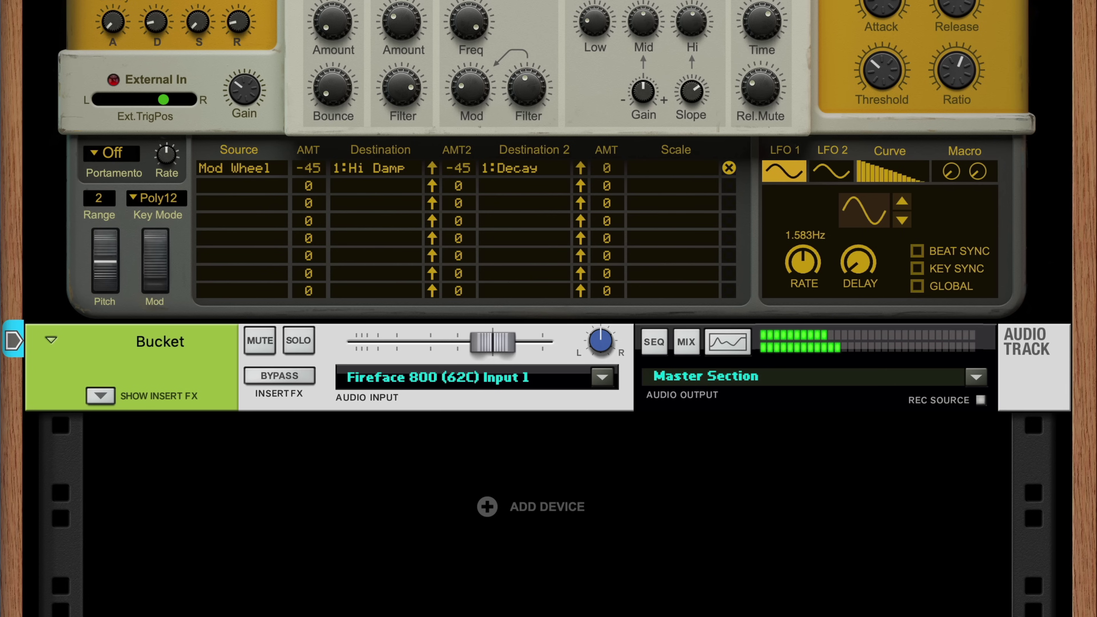
- On the rear of the rack, cable the Bucket audio track's left Direct Out to Objekt's left External In, and return to the front view
key(Tab)
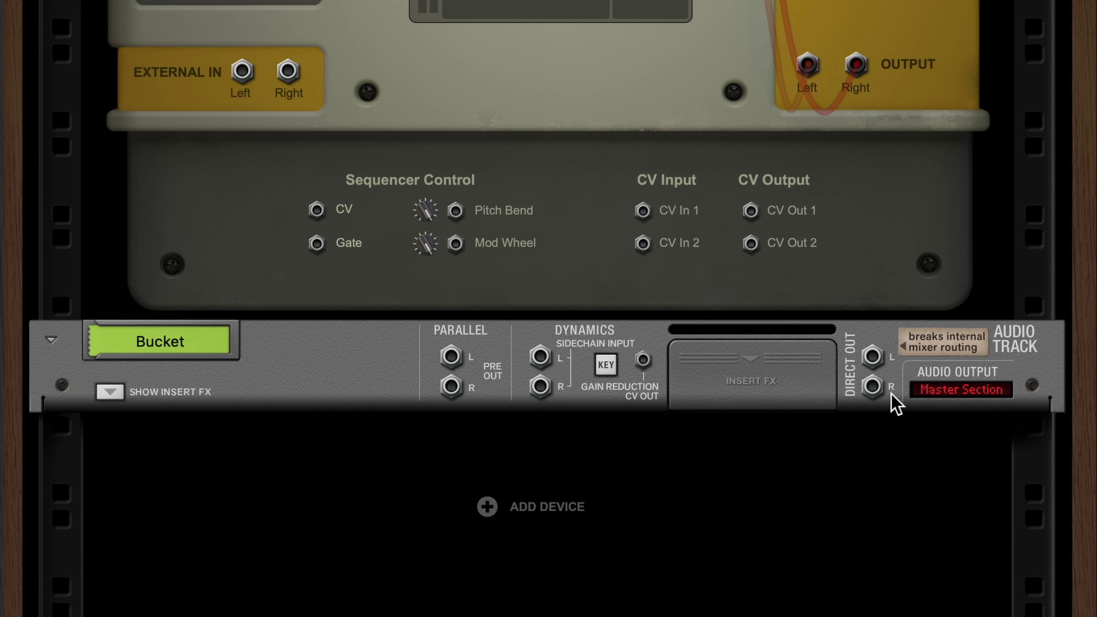
drag(873, 355, 242, 71)
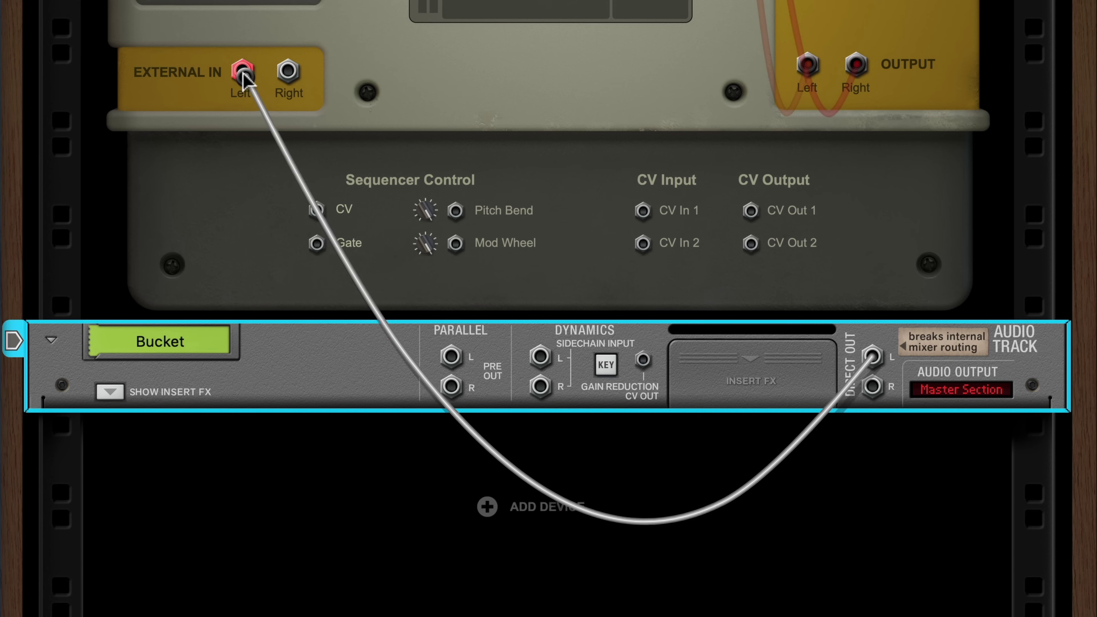
key(Tab)
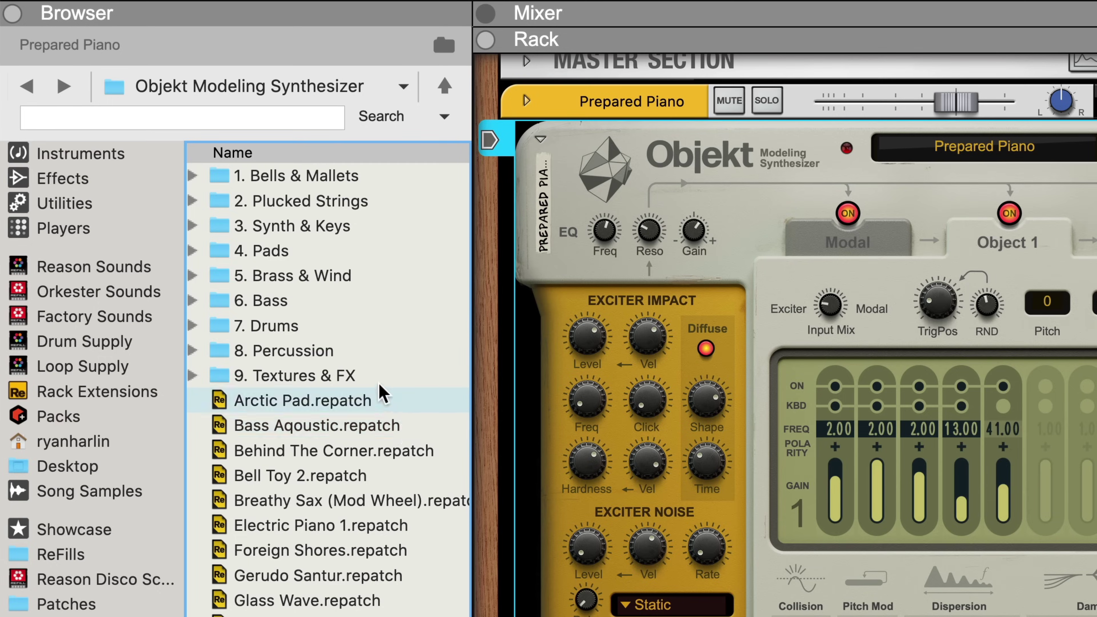
- Replace the Prepared Piano patch on Objekt with Koto from the 2. Plucked Strings folder
double_click(338, 203)
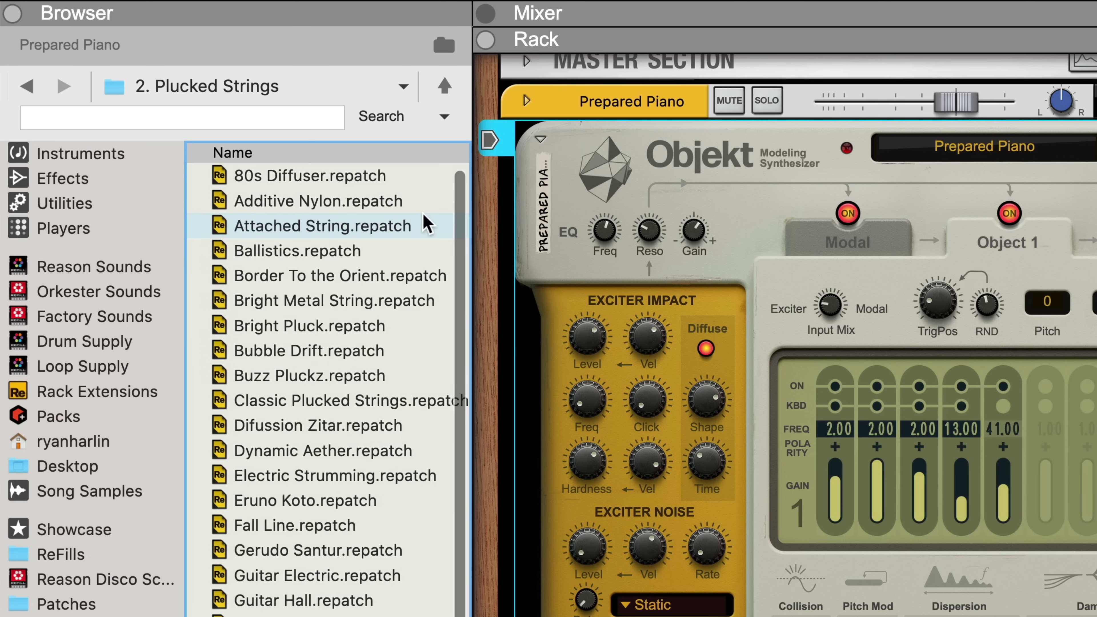
drag(465, 233, 467, 460)
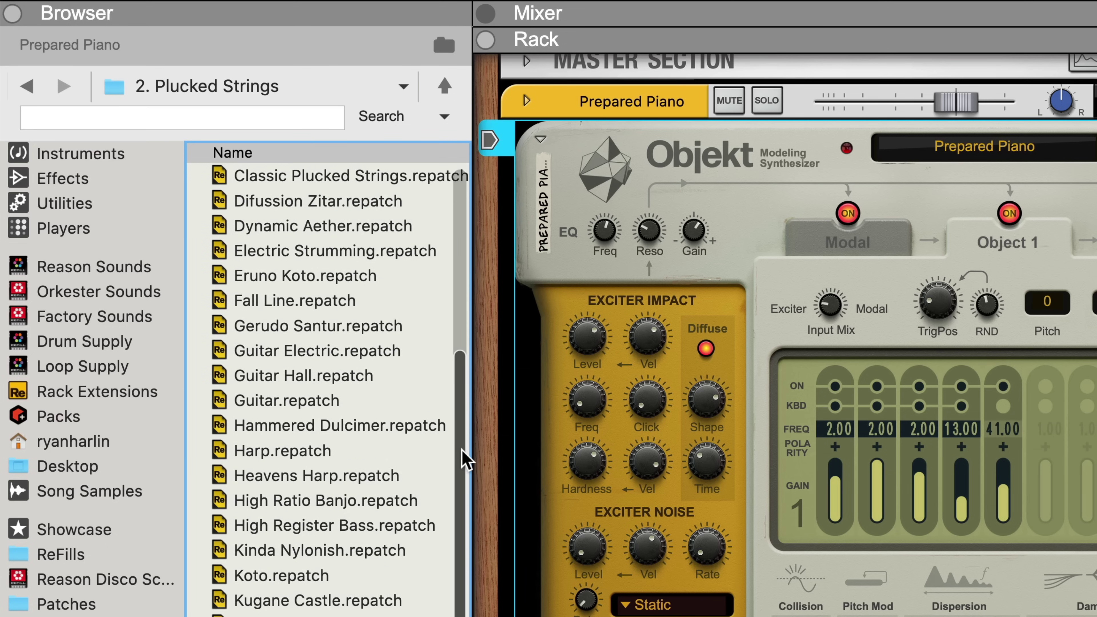
drag(309, 577, 691, 359)
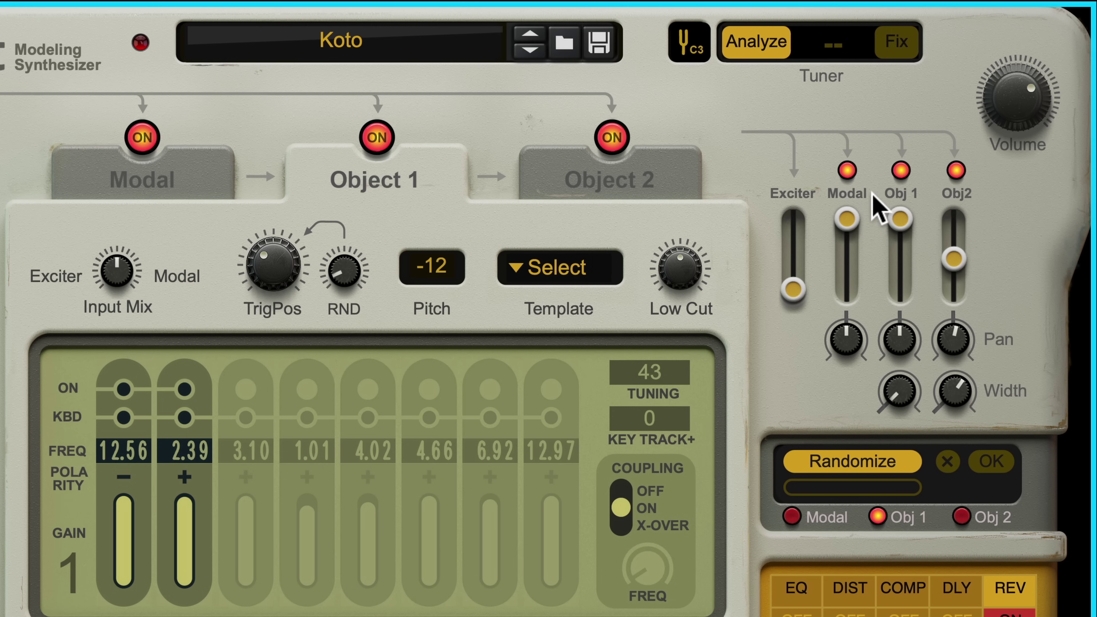
- Switch Koto's Modal, Object 1 and Object 2 sections on and off to audition them separately, ending with Object 1 on
click(955, 171)
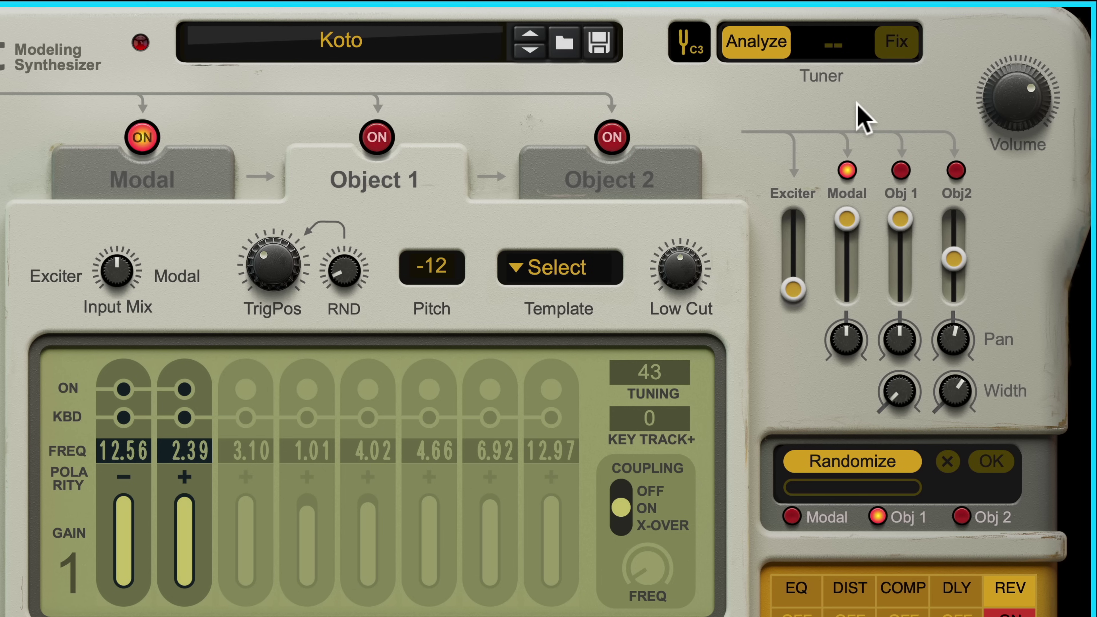
click(847, 170)
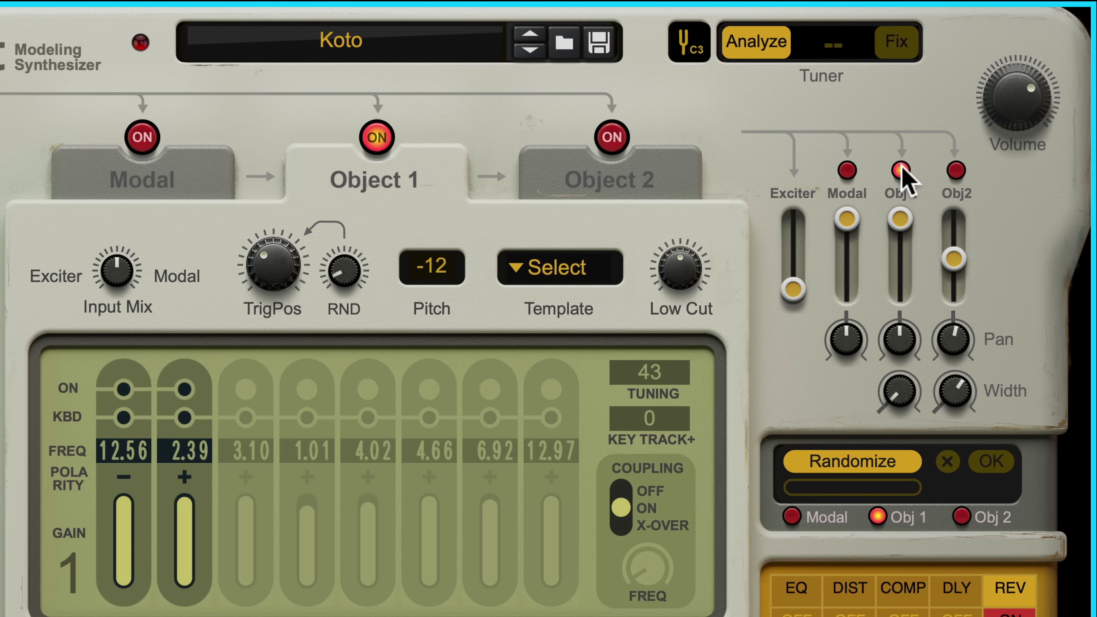
click(956, 170)
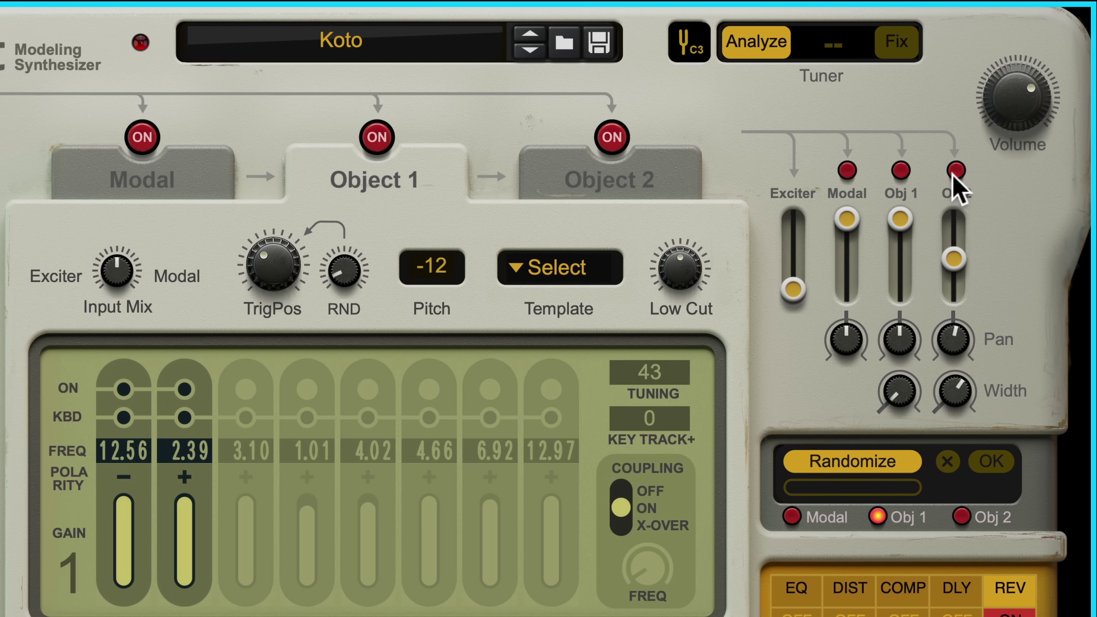
click(900, 172)
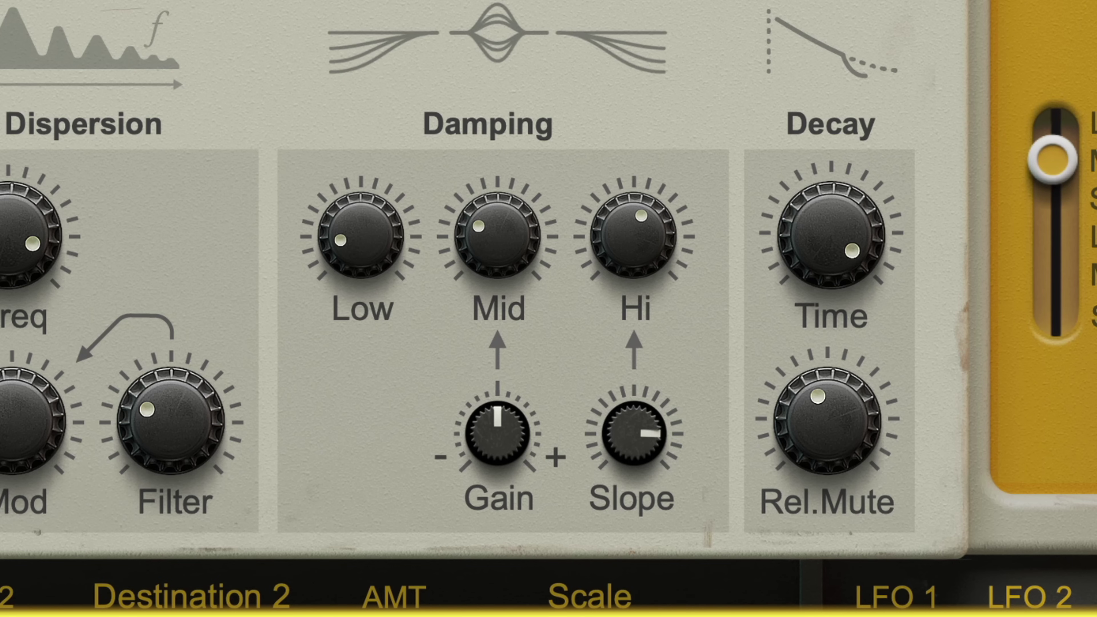
- Turn Object 1's Low damping down to minimum, and sweep the Hi damping to minimum and back up to just past the middle
drag(371, 236, 384, 277)
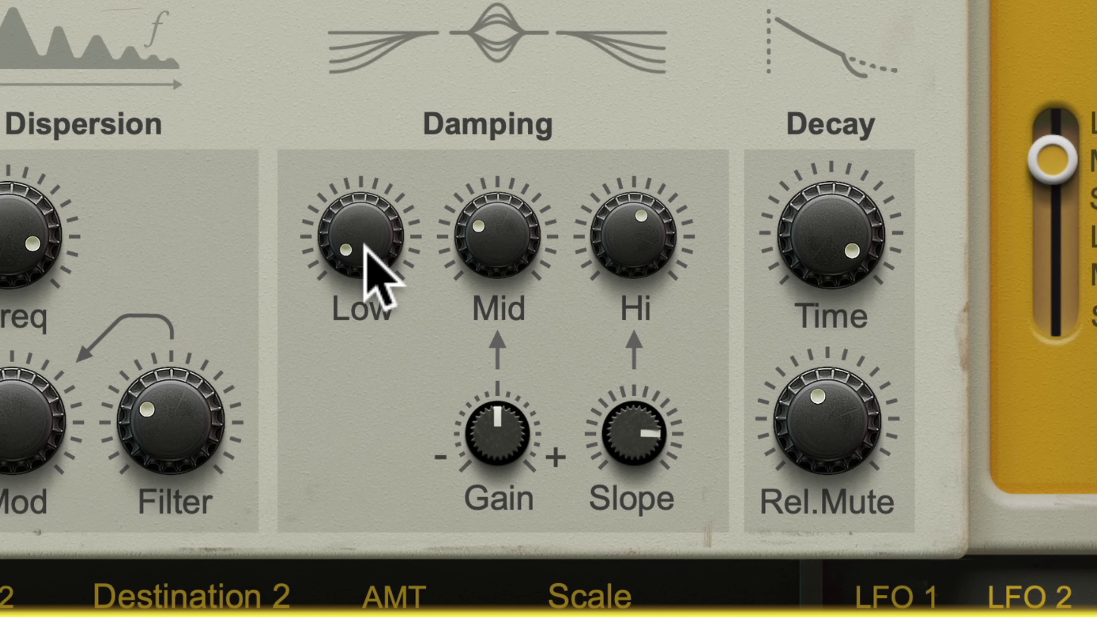
mouse_move(361, 237)
drag(362, 237, 348, 265)
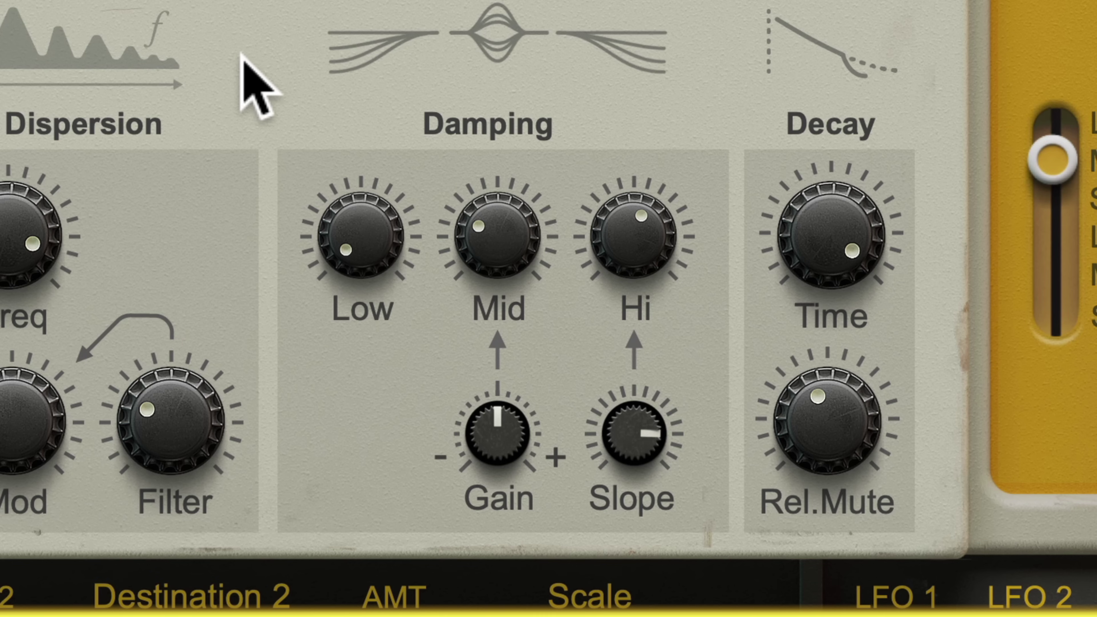
drag(649, 226, 687, 426)
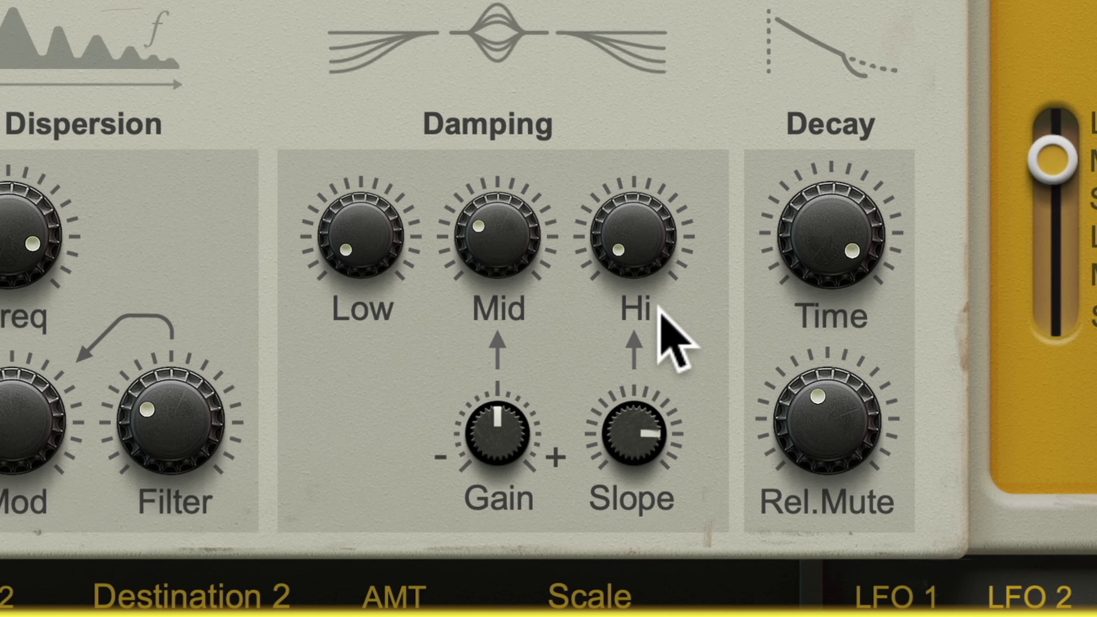
drag(640, 249, 533, 102)
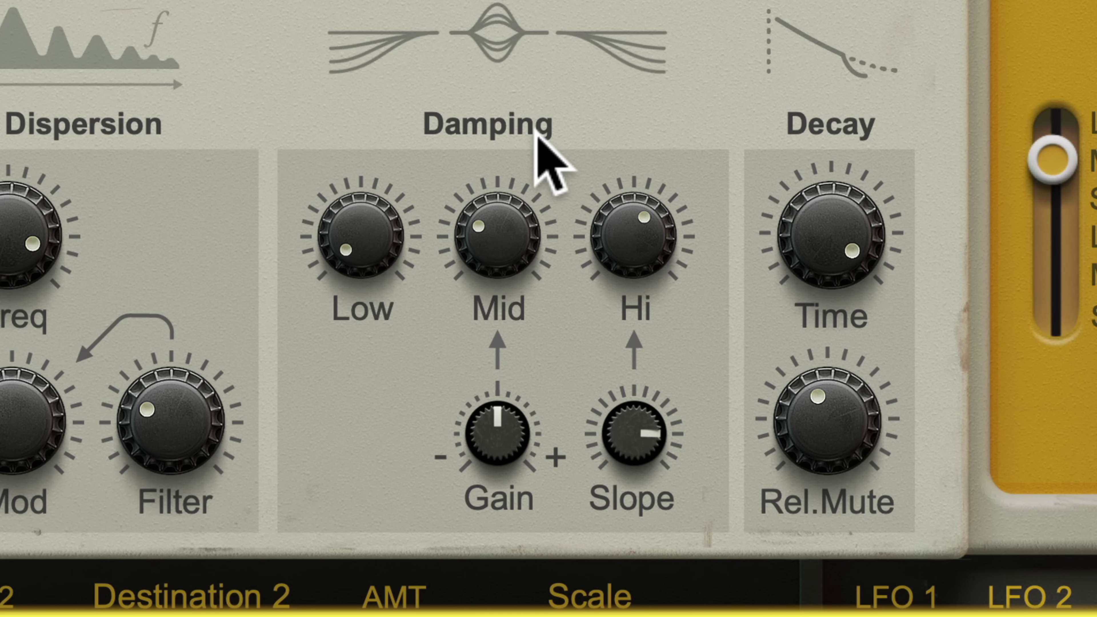
- Raise Object 1's Mid damping to about the middle and sweep its Gain to maximum, into negative and back to slightly positive
drag(490, 215, 475, 190)
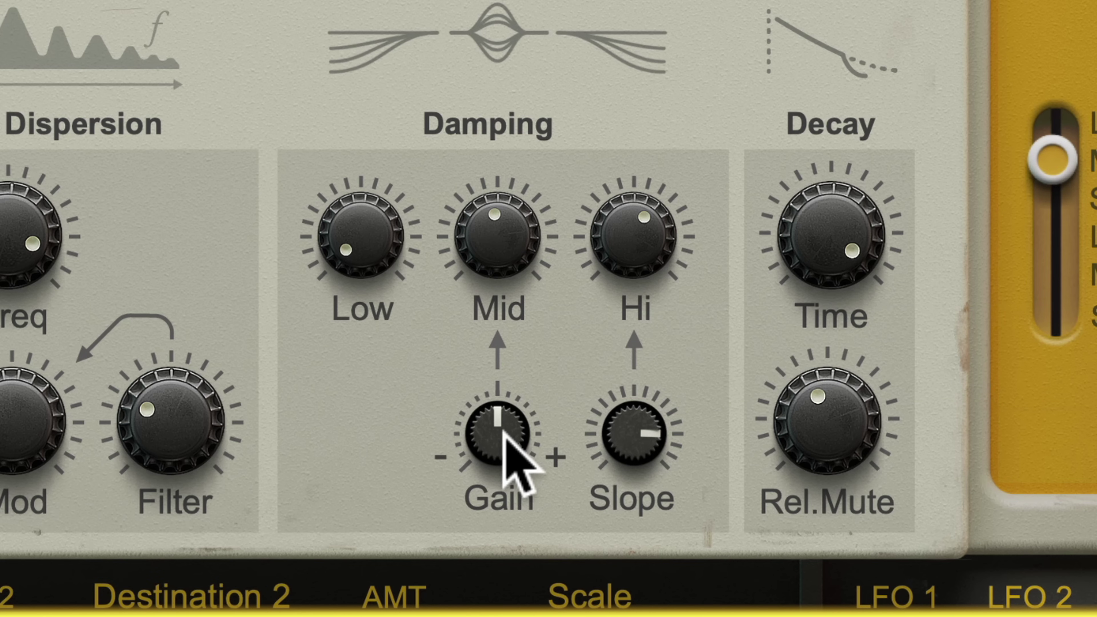
mouse_move(502, 432)
drag(501, 432, 471, 298)
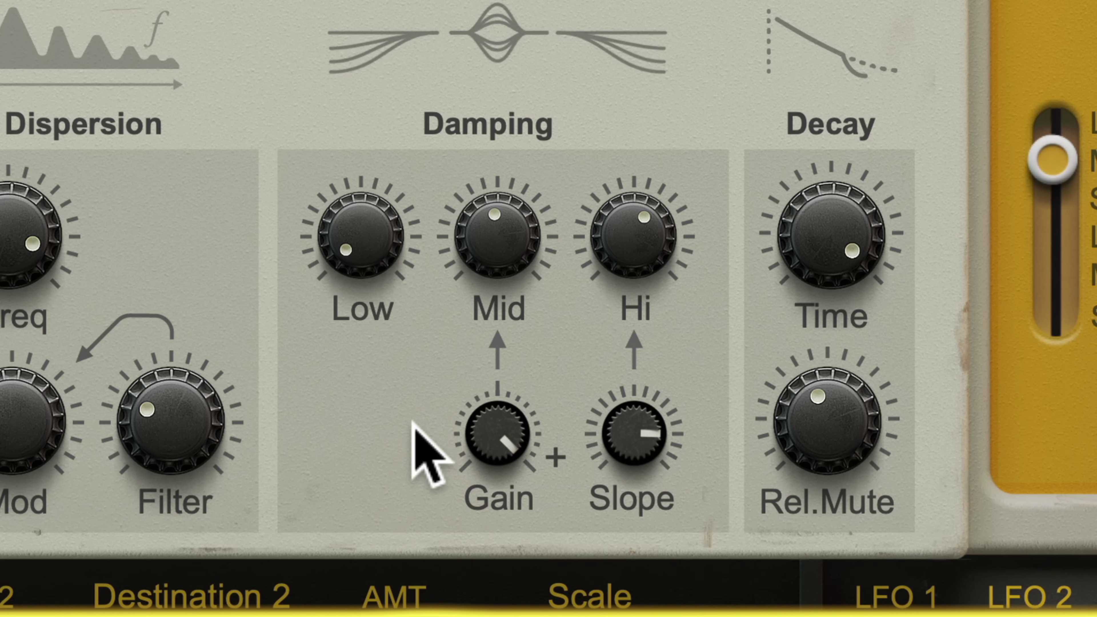
drag(486, 425, 540, 584)
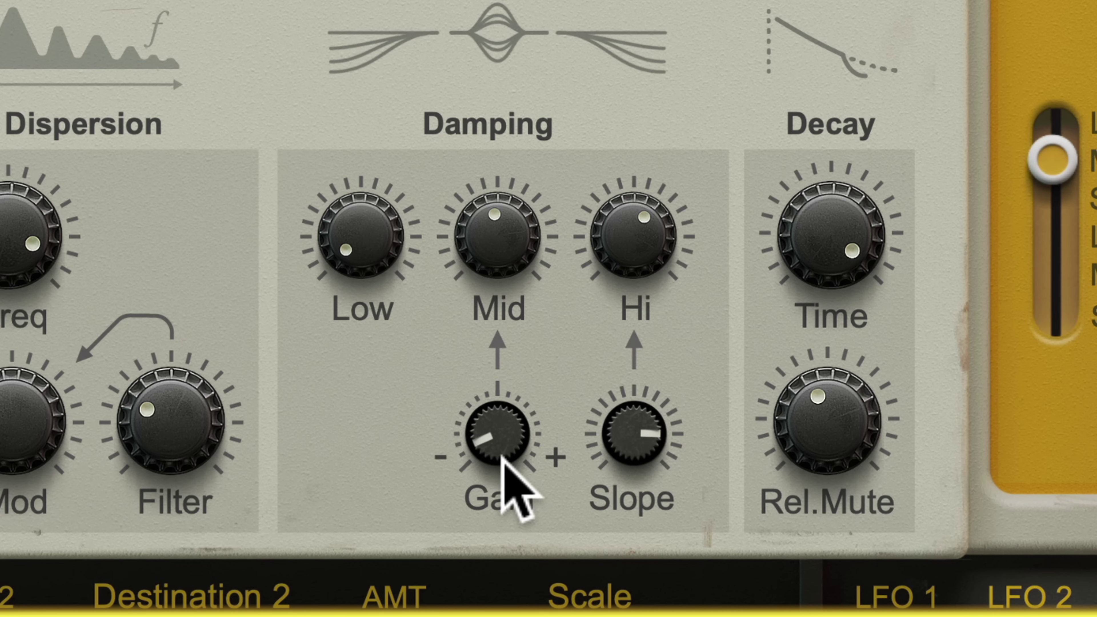
drag(501, 458, 624, 367)
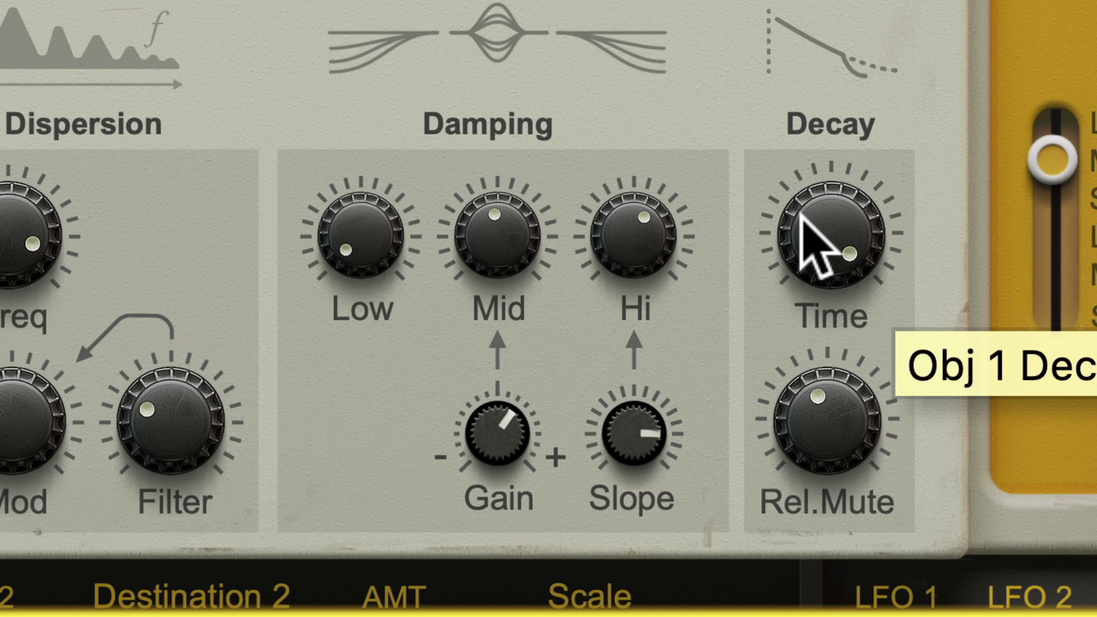
- Shorten Object 1's Decay Time and raise its Collision Amount and Bounce
drag(801, 215, 859, 454)
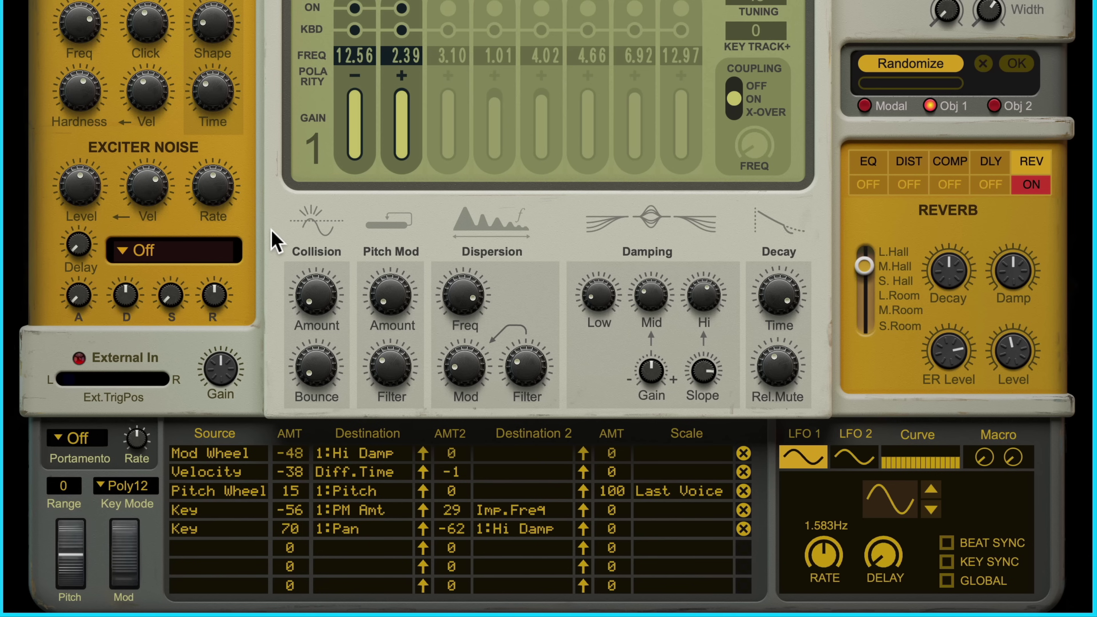
drag(312, 284, 306, 227)
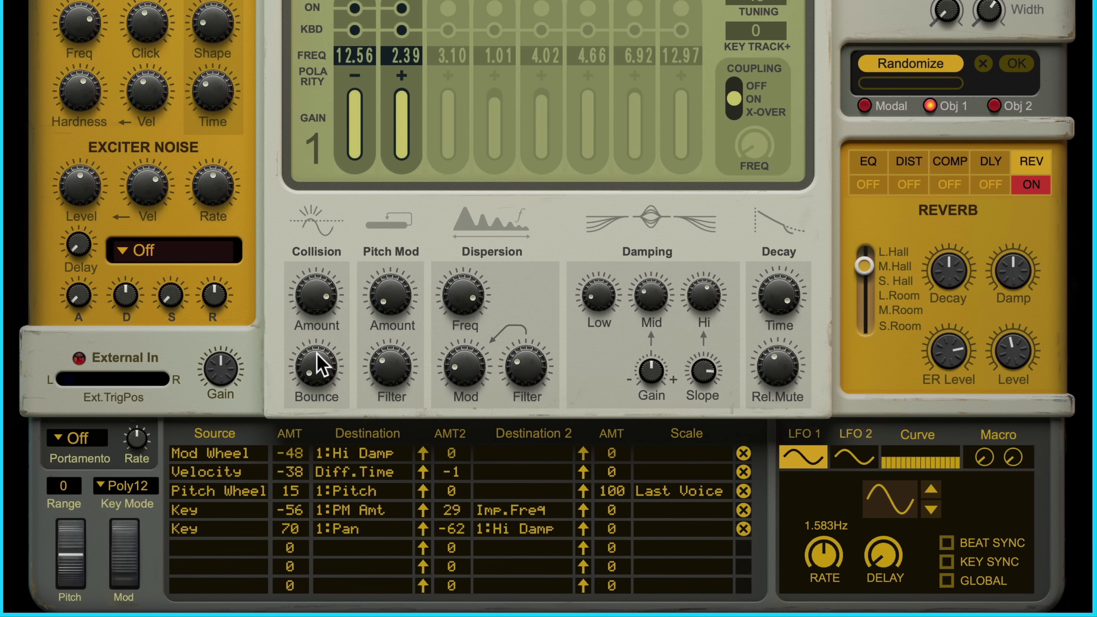
drag(314, 359, 313, 342)
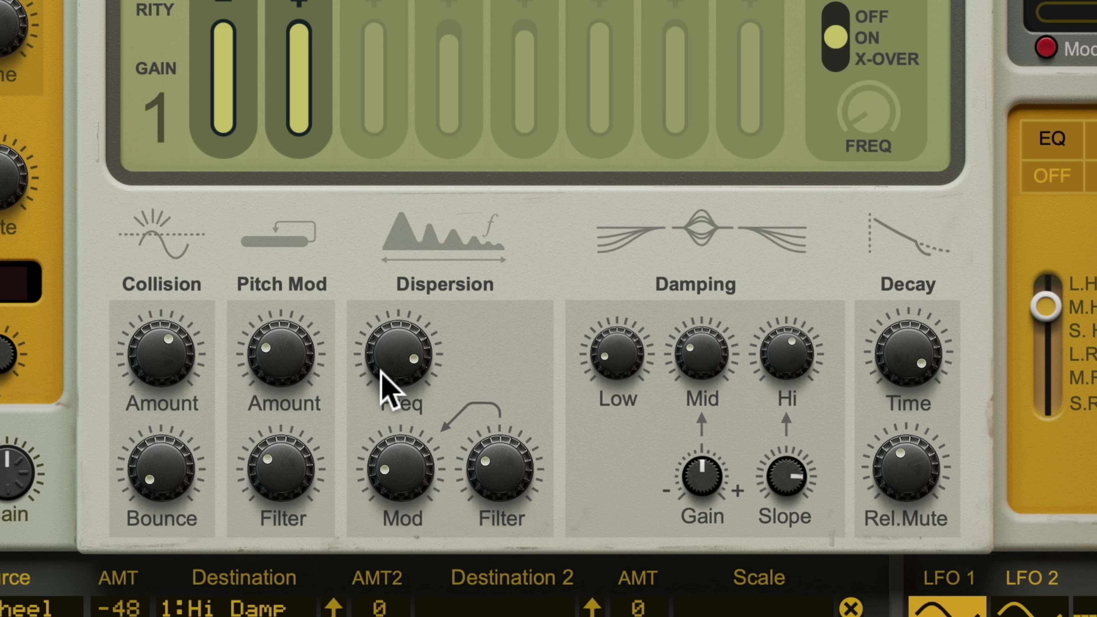
- Lower Object 1's Dispersion Freq, and adjust the Dispersion Mod and Filter amounts to slightly above the middle
drag(380, 358, 416, 456)
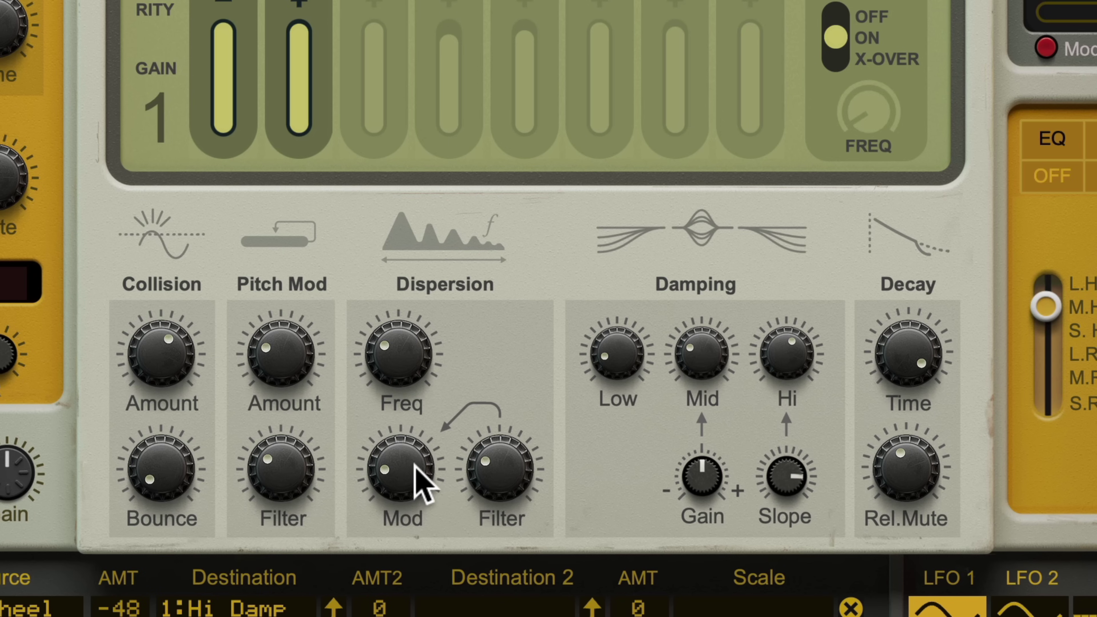
drag(482, 485, 477, 419)
drag(421, 466, 465, 401)
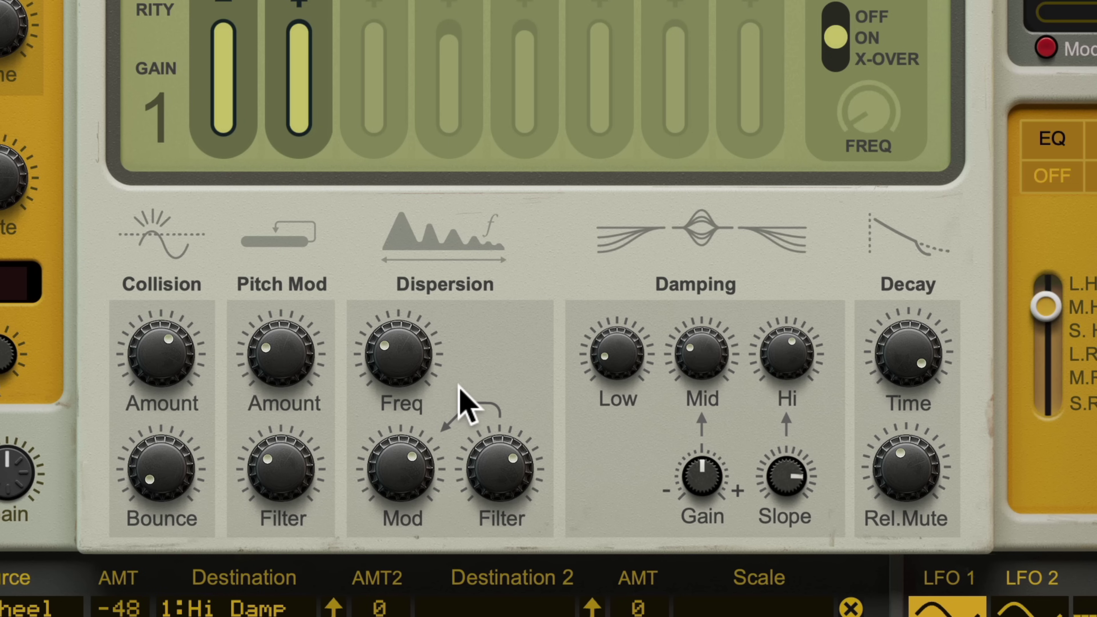
mouse_move(488, 456)
mouse_down()
mouse_move(495, 436)
mouse_move(492, 458)
mouse_up()
drag(437, 484, 426, 473)
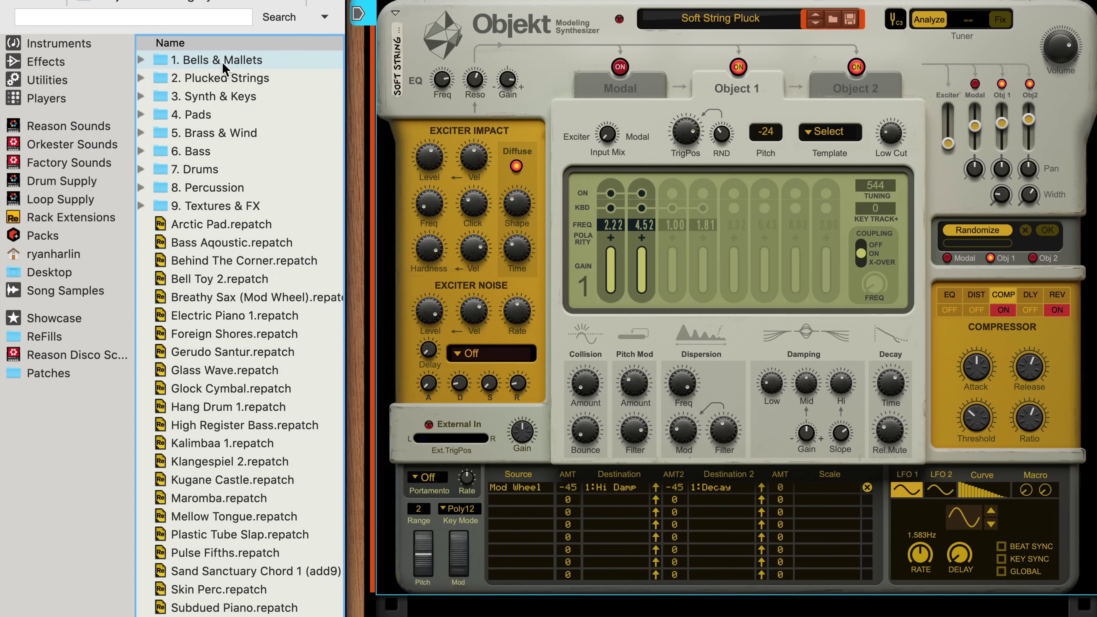
- Replace the Soft String Pluck patch on Objekt with Kalimbaa 1 from the 1. Bells & Mallets folder
double_click(222, 62)
drag(333, 149, 341, 258)
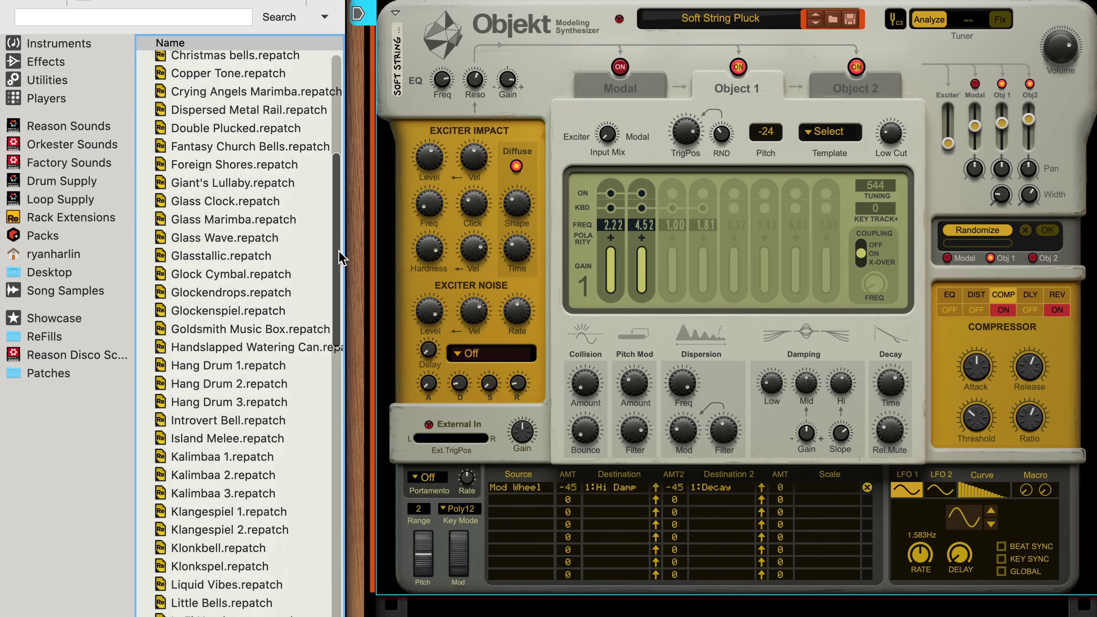
drag(228, 452, 672, 270)
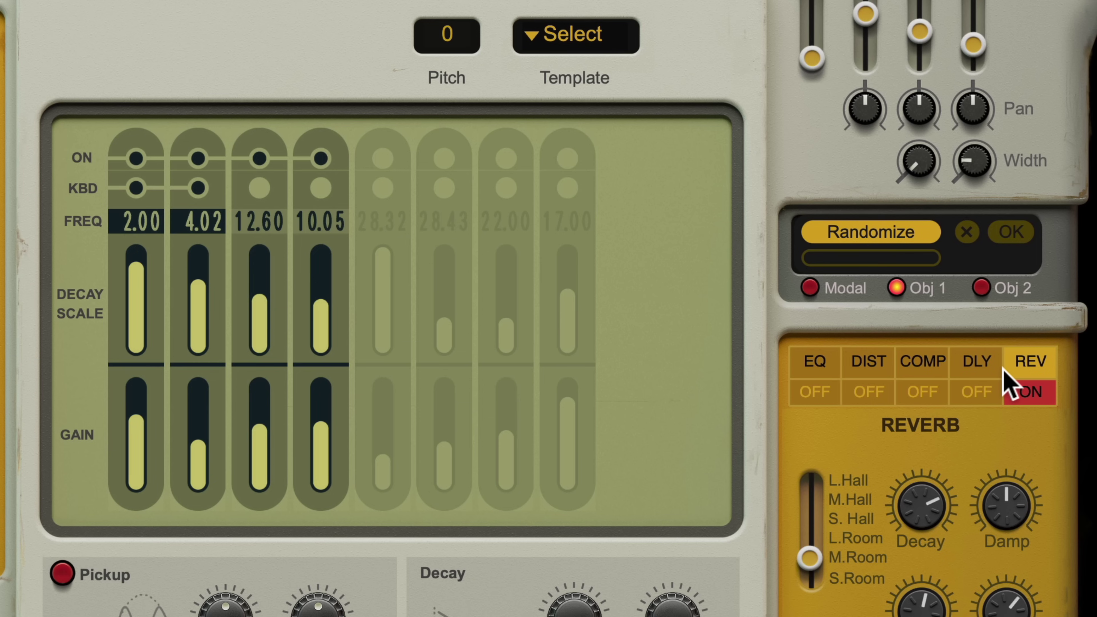
- Include Modal along with Object 1 in the randomizer and randomize the patch repeatedly at 50% for different variations
click(810, 288)
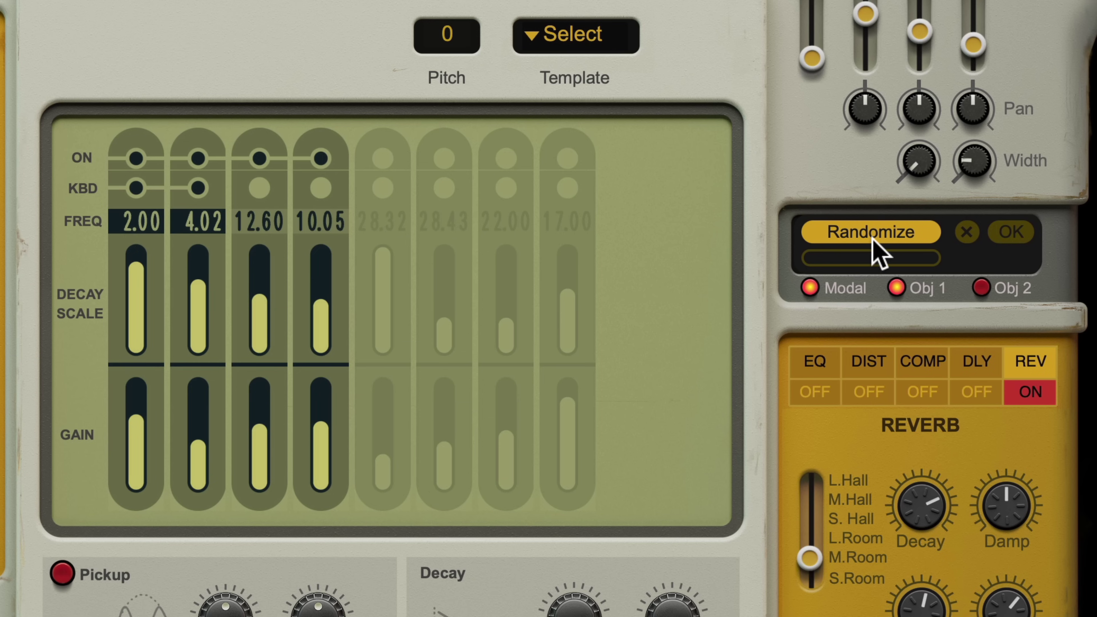
click(892, 230)
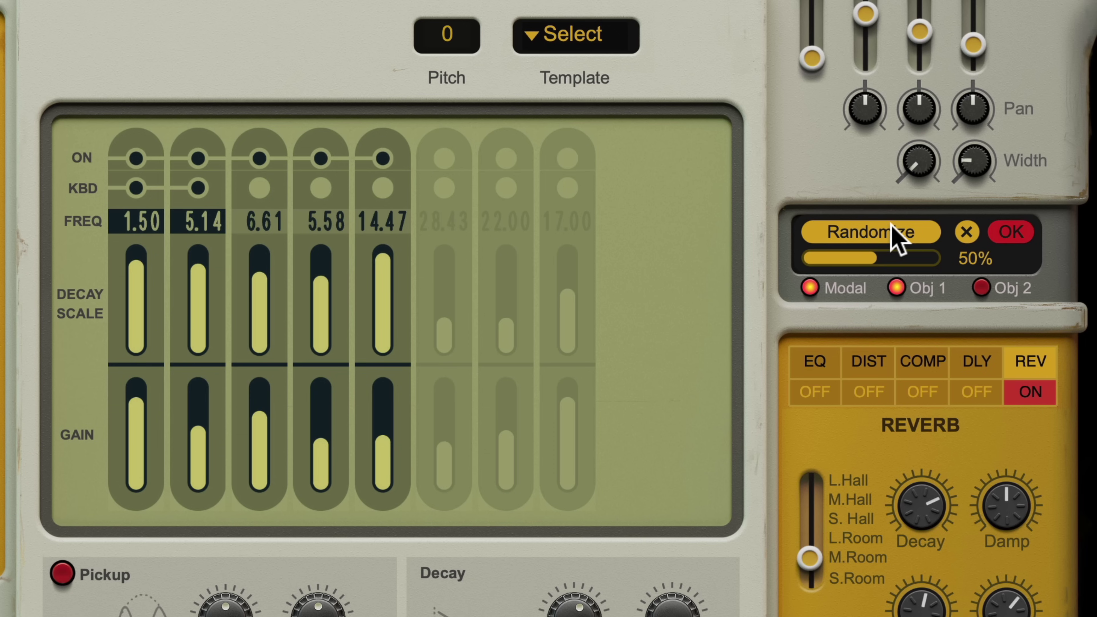
click(894, 233)
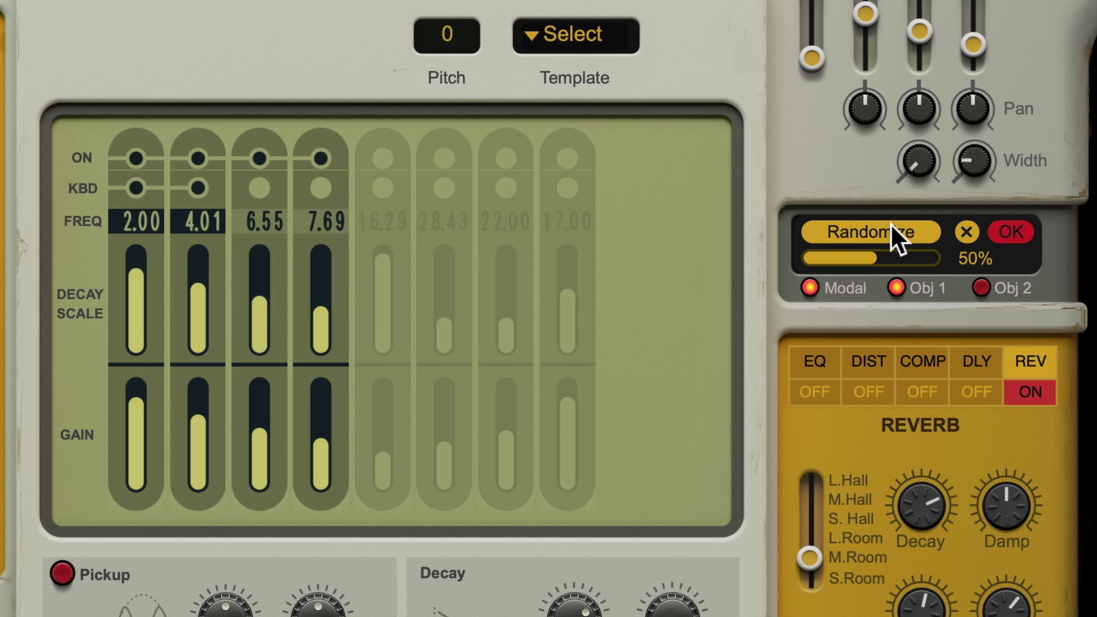
click(891, 227)
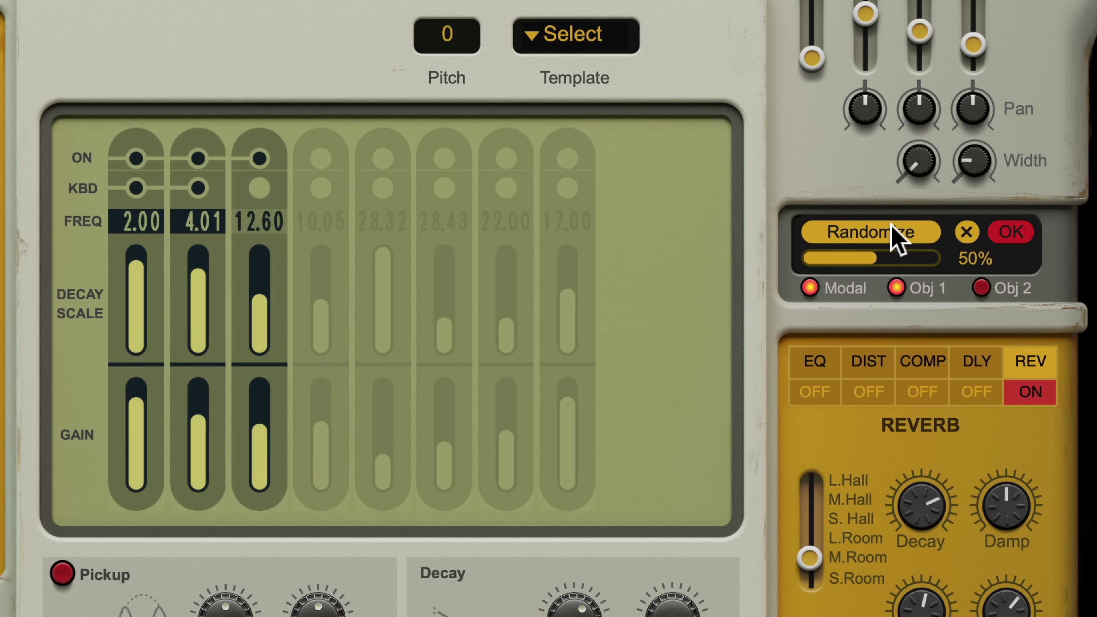
click(894, 234)
click(893, 233)
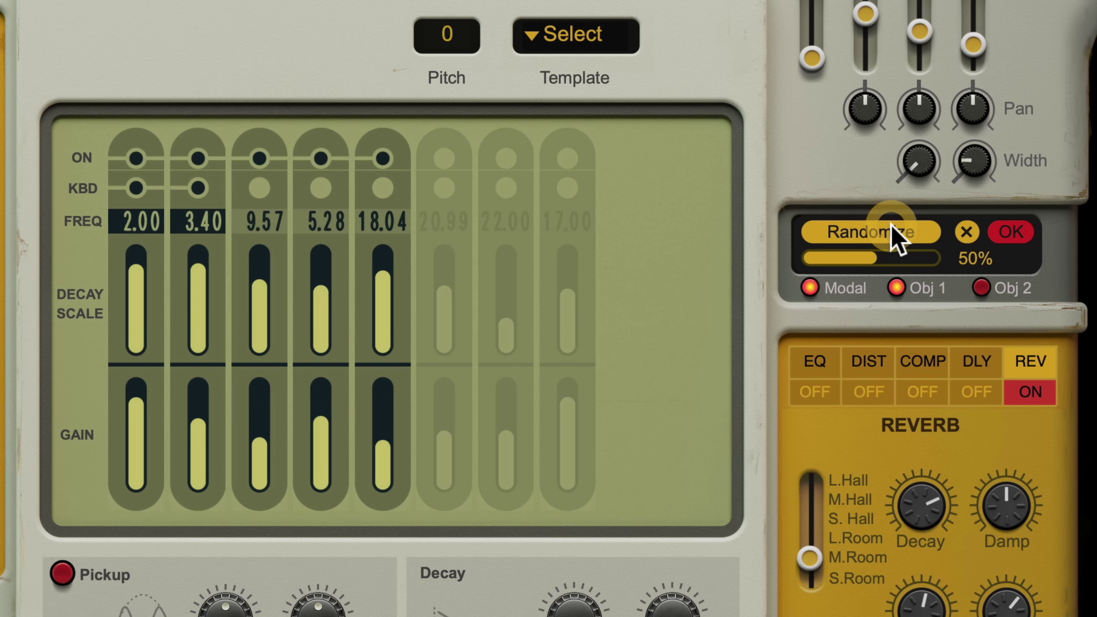
click(894, 234)
click(893, 233)
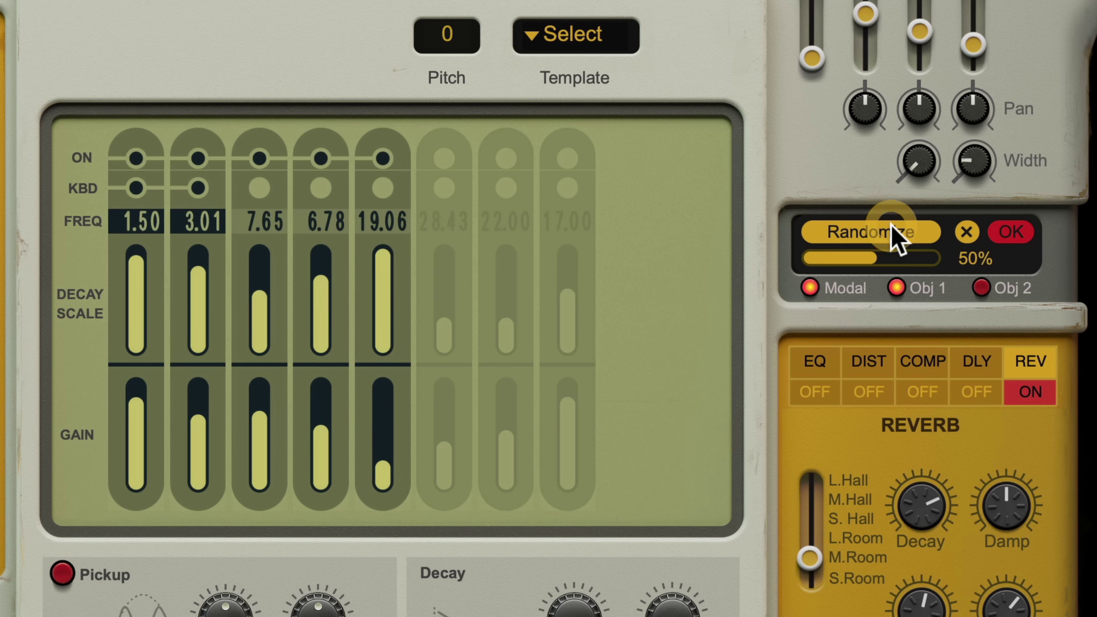
click(892, 229)
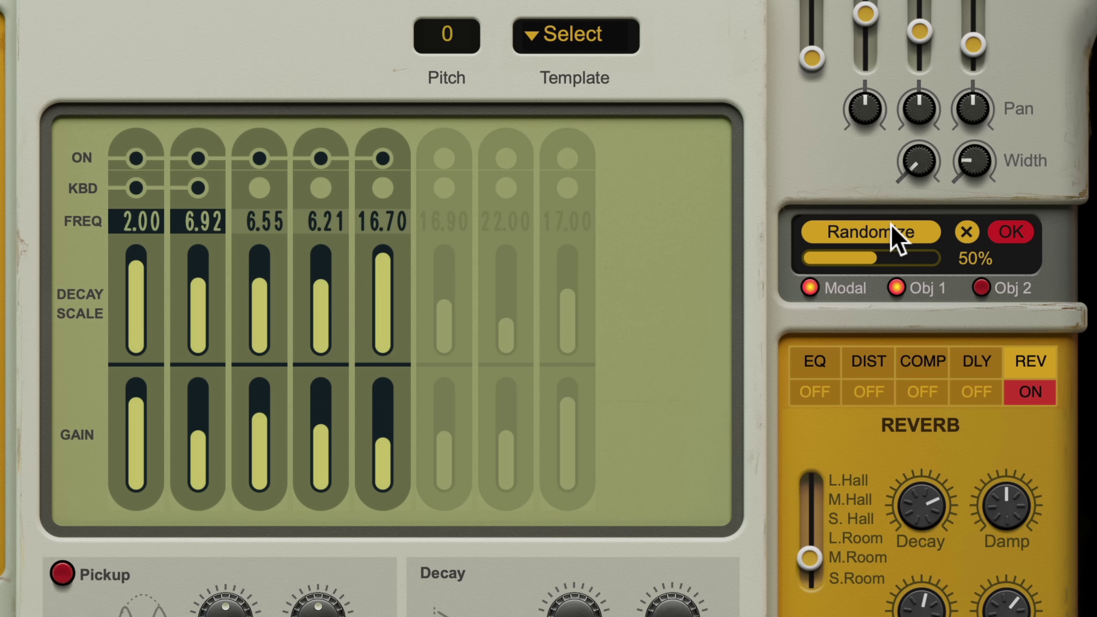
click(892, 231)
click(892, 231)
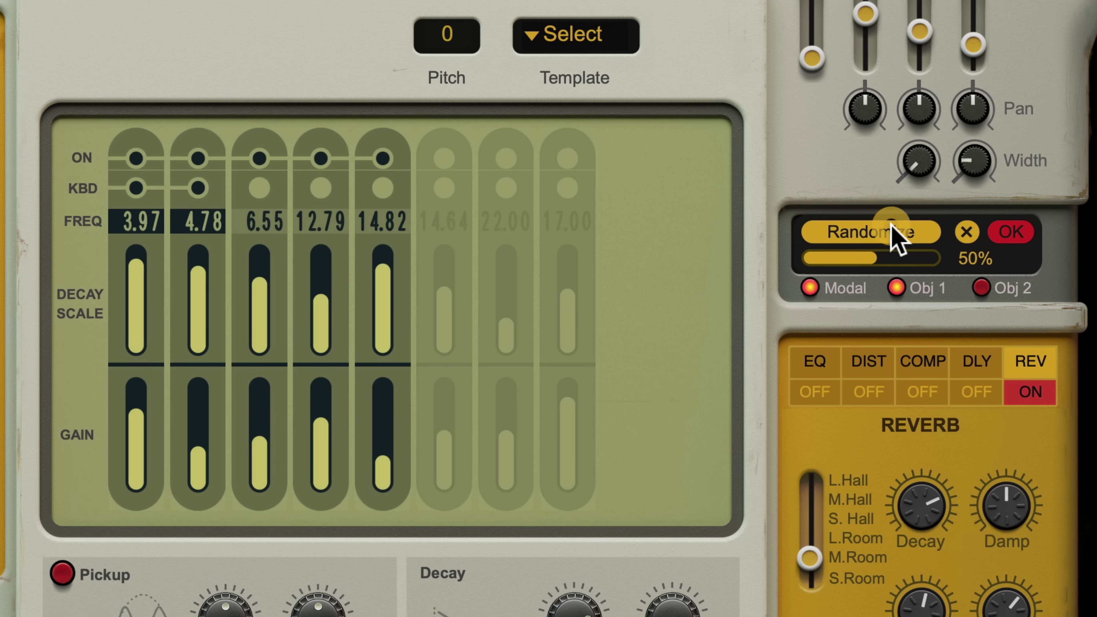
click(892, 231)
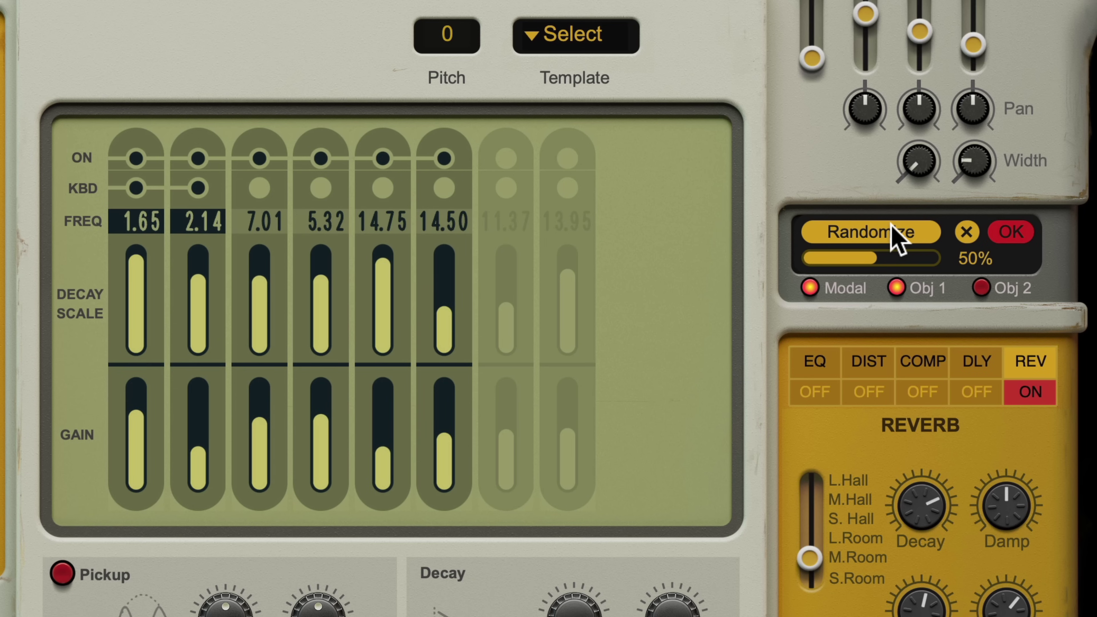
click(892, 231)
click(892, 231)
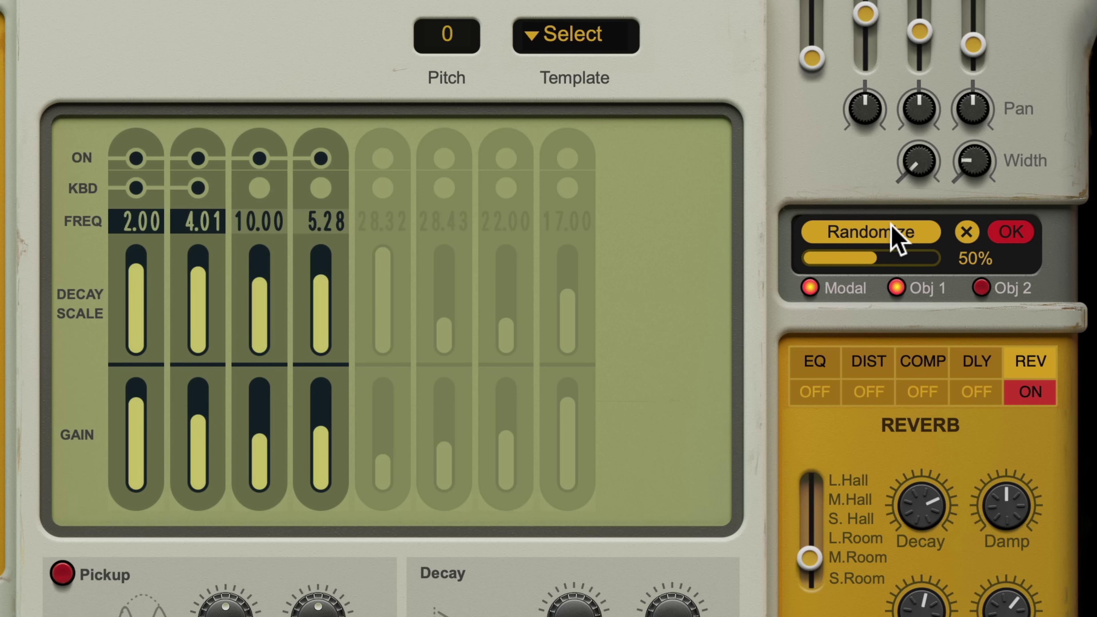
- Reduce the randomization amount to 0%
scroll(889, 223, up, 1)
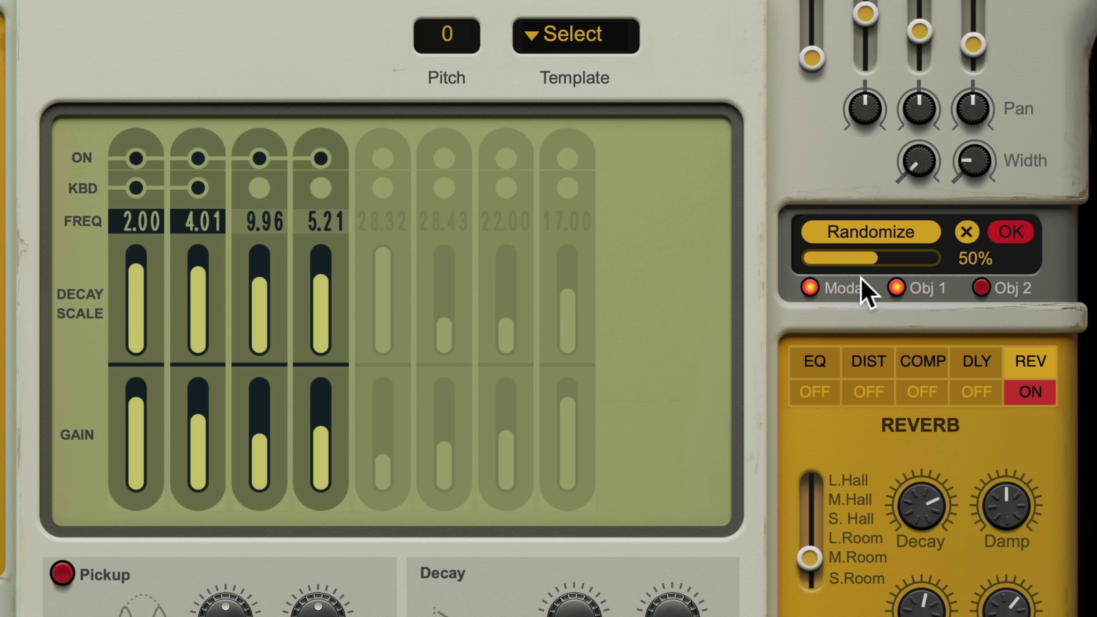
click(870, 257)
drag(871, 255, 399, 281)
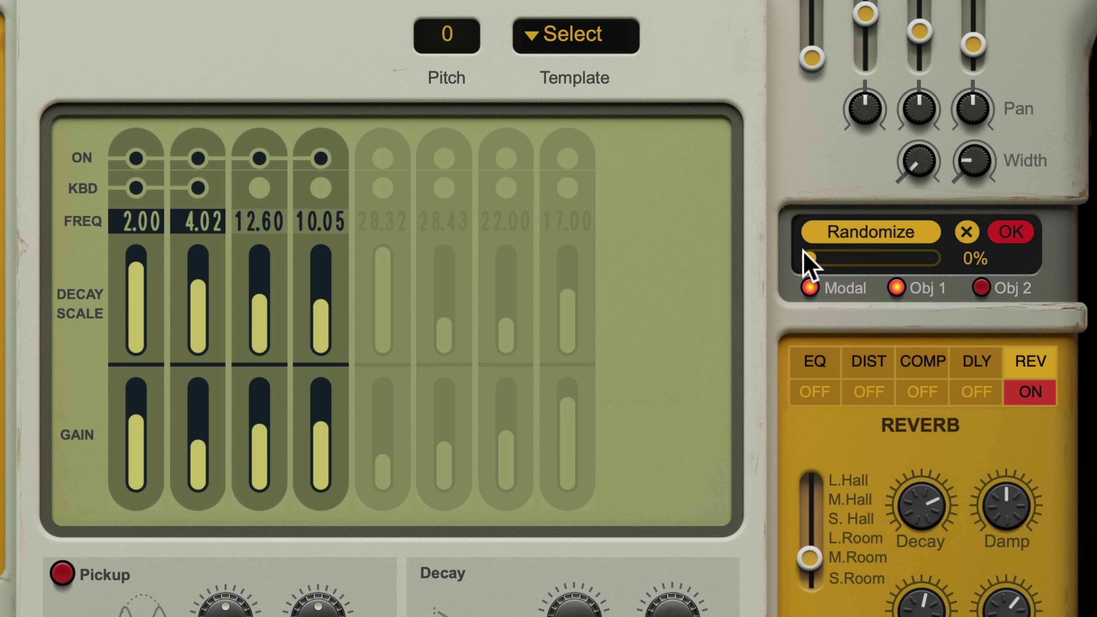
- Try the randomization amount at 100% and 70% for Modal and Object 1, and discard the randomized variation
drag(808, 259, 1095, 285)
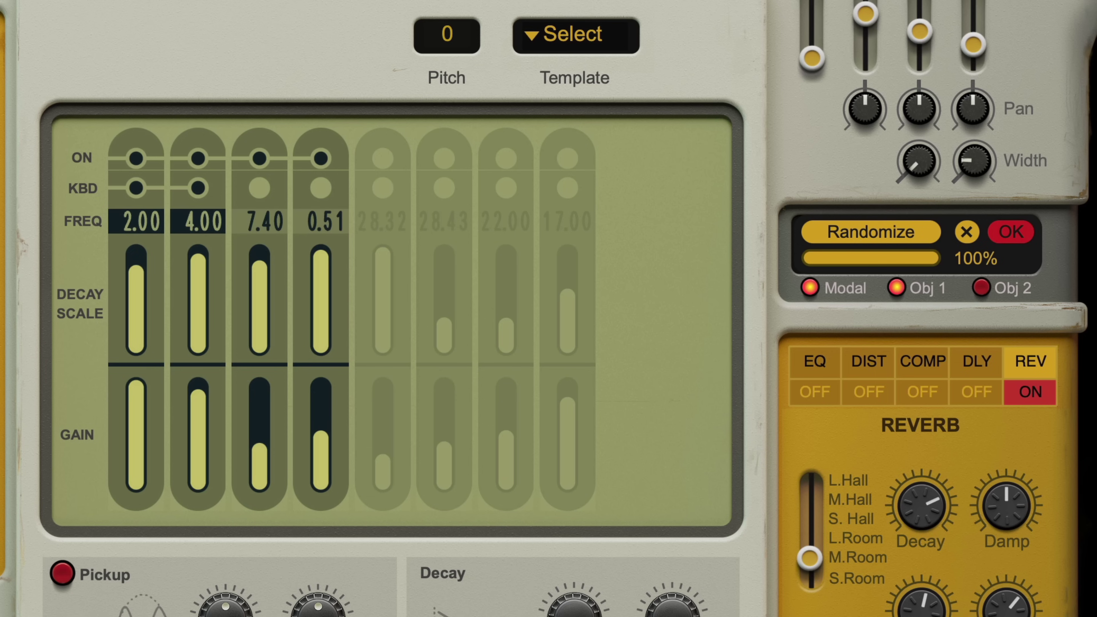
drag(943, 262, 825, 250)
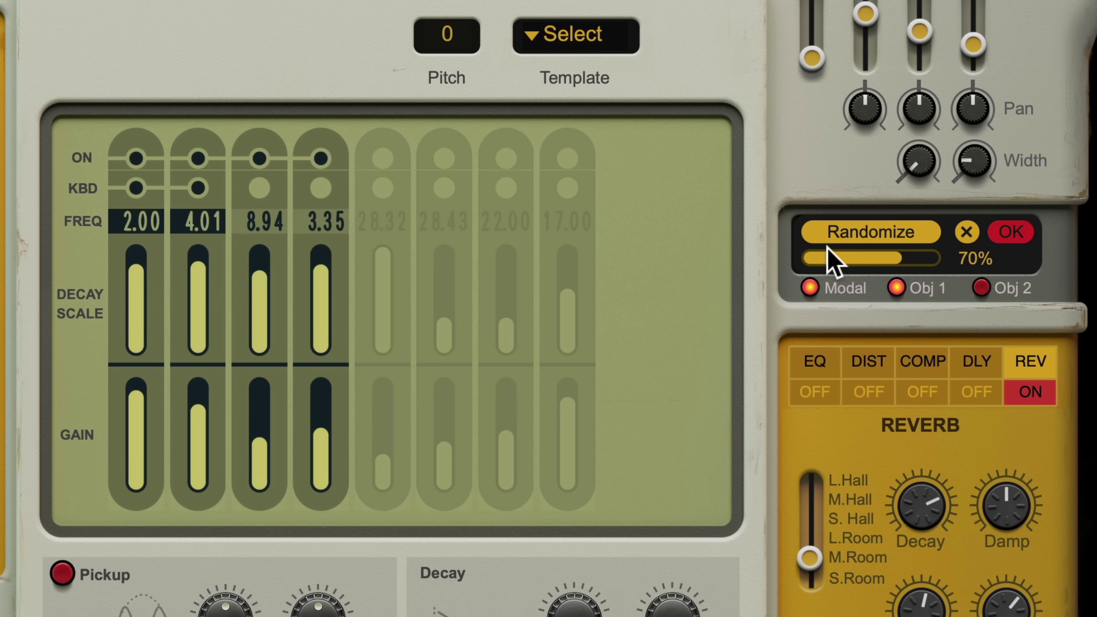
click(965, 235)
- Set the randomization amount to 48% for Modal and Object 1 and accept the randomized variation
drag(836, 269, 856, 267)
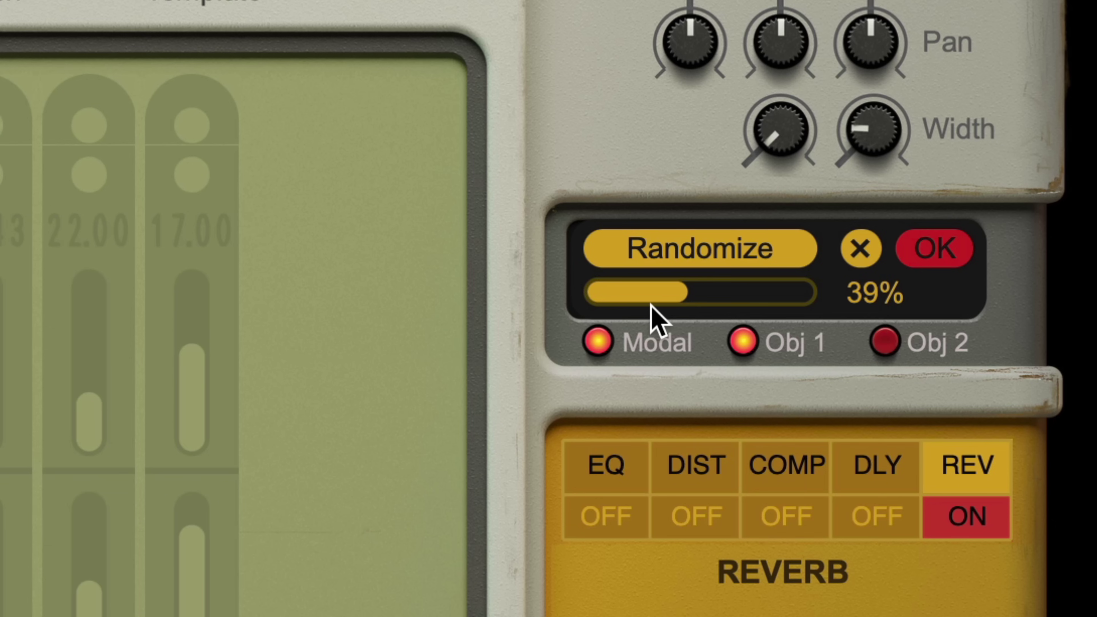
drag(674, 305, 711, 305)
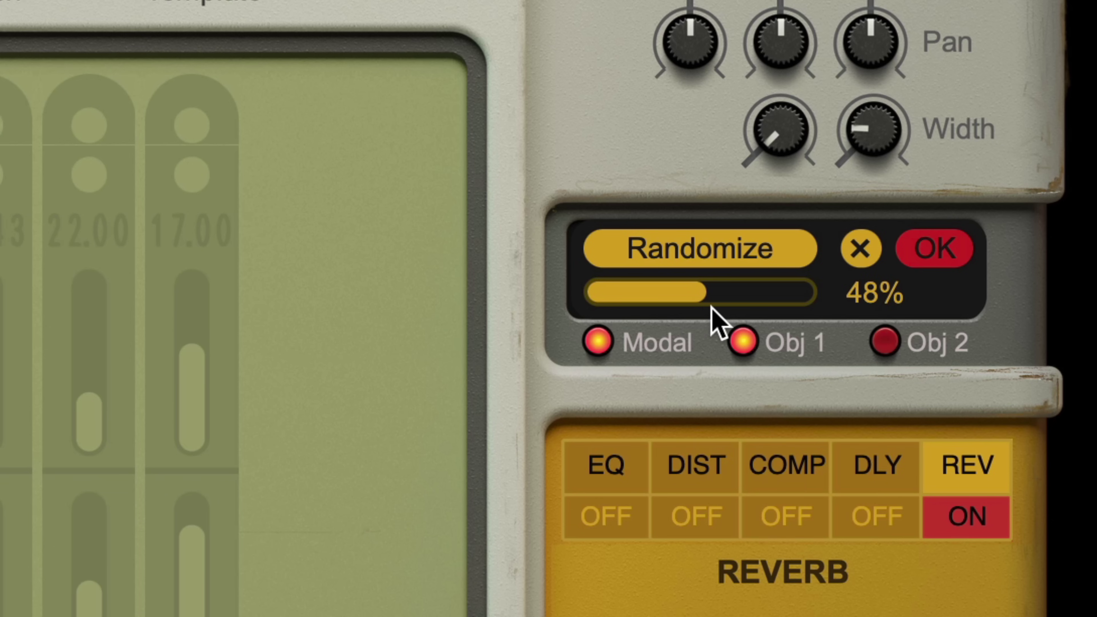
click(929, 251)
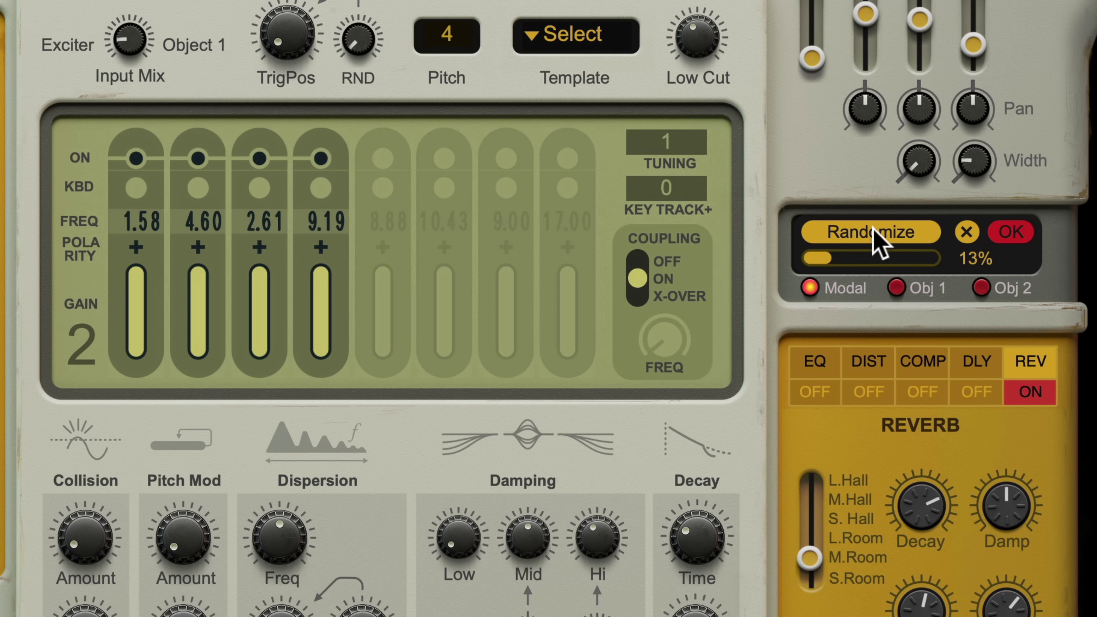
- Raise the randomization amount to 86% for Modal only and accept the resulting variation
drag(834, 255, 1091, 259)
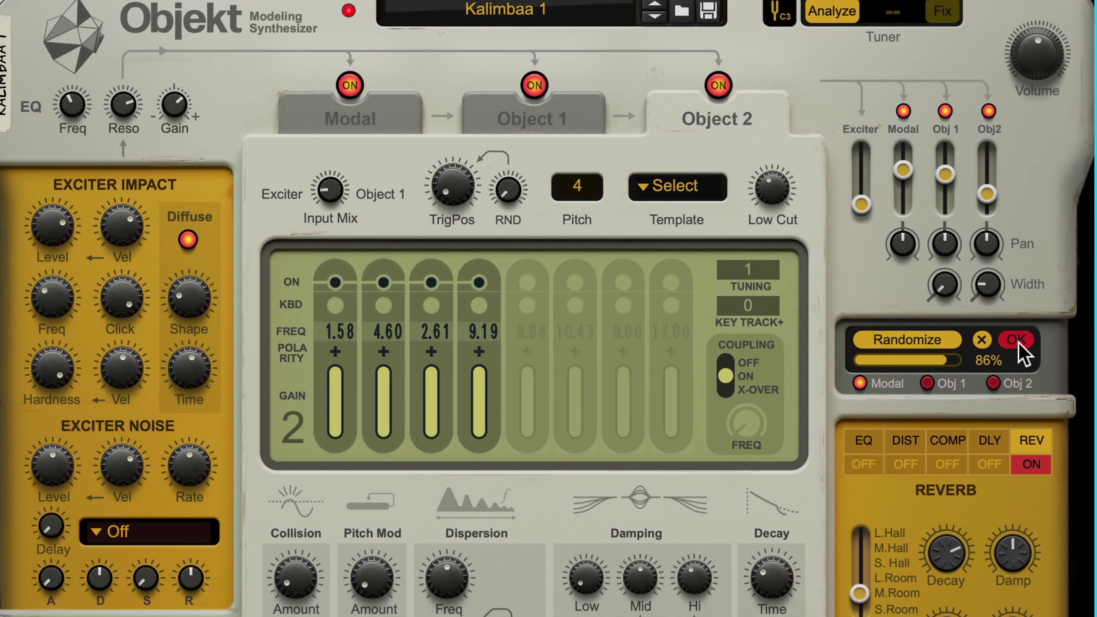
click(1017, 341)
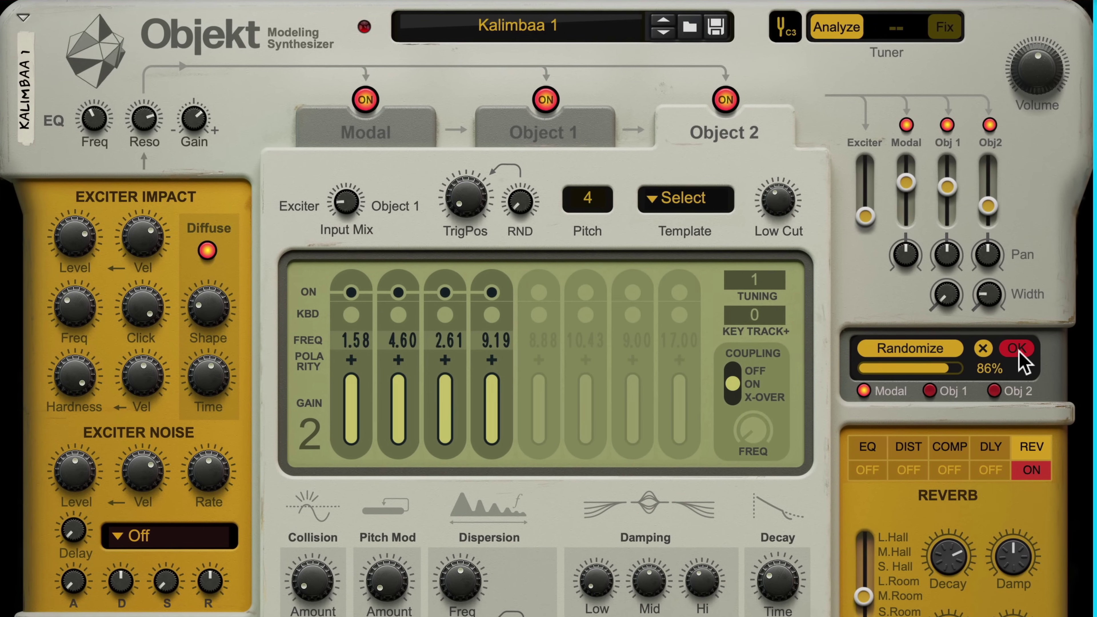